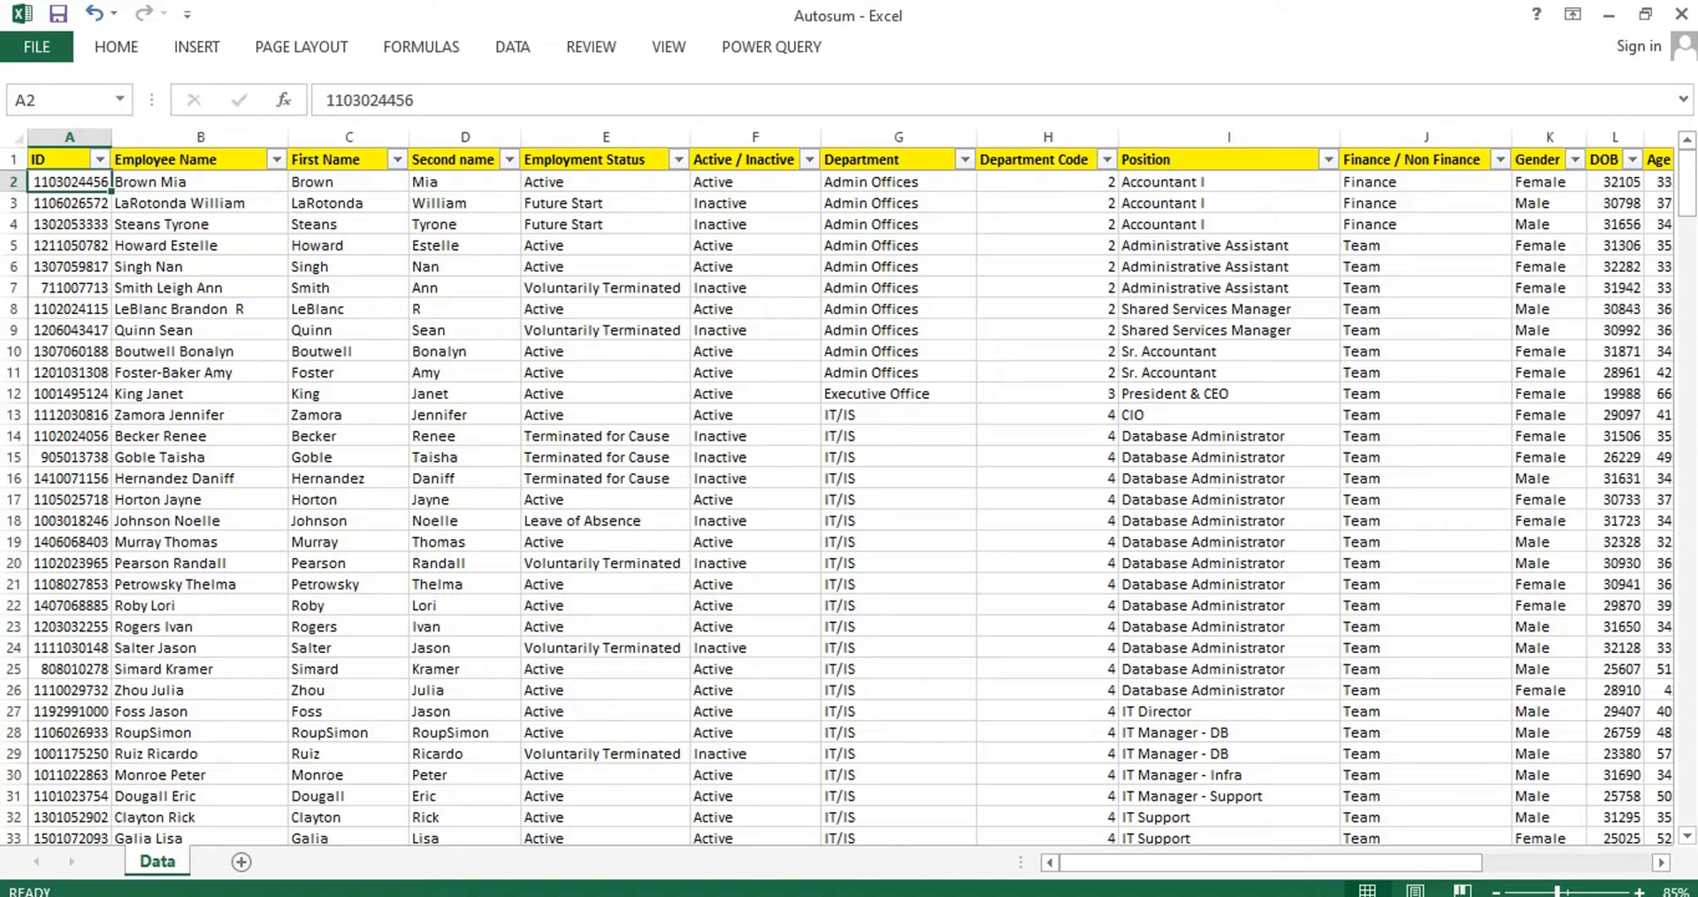
Go to the Total row beneath the employee data and look over its empty cells from Feb to Pay Total.
key("Up")
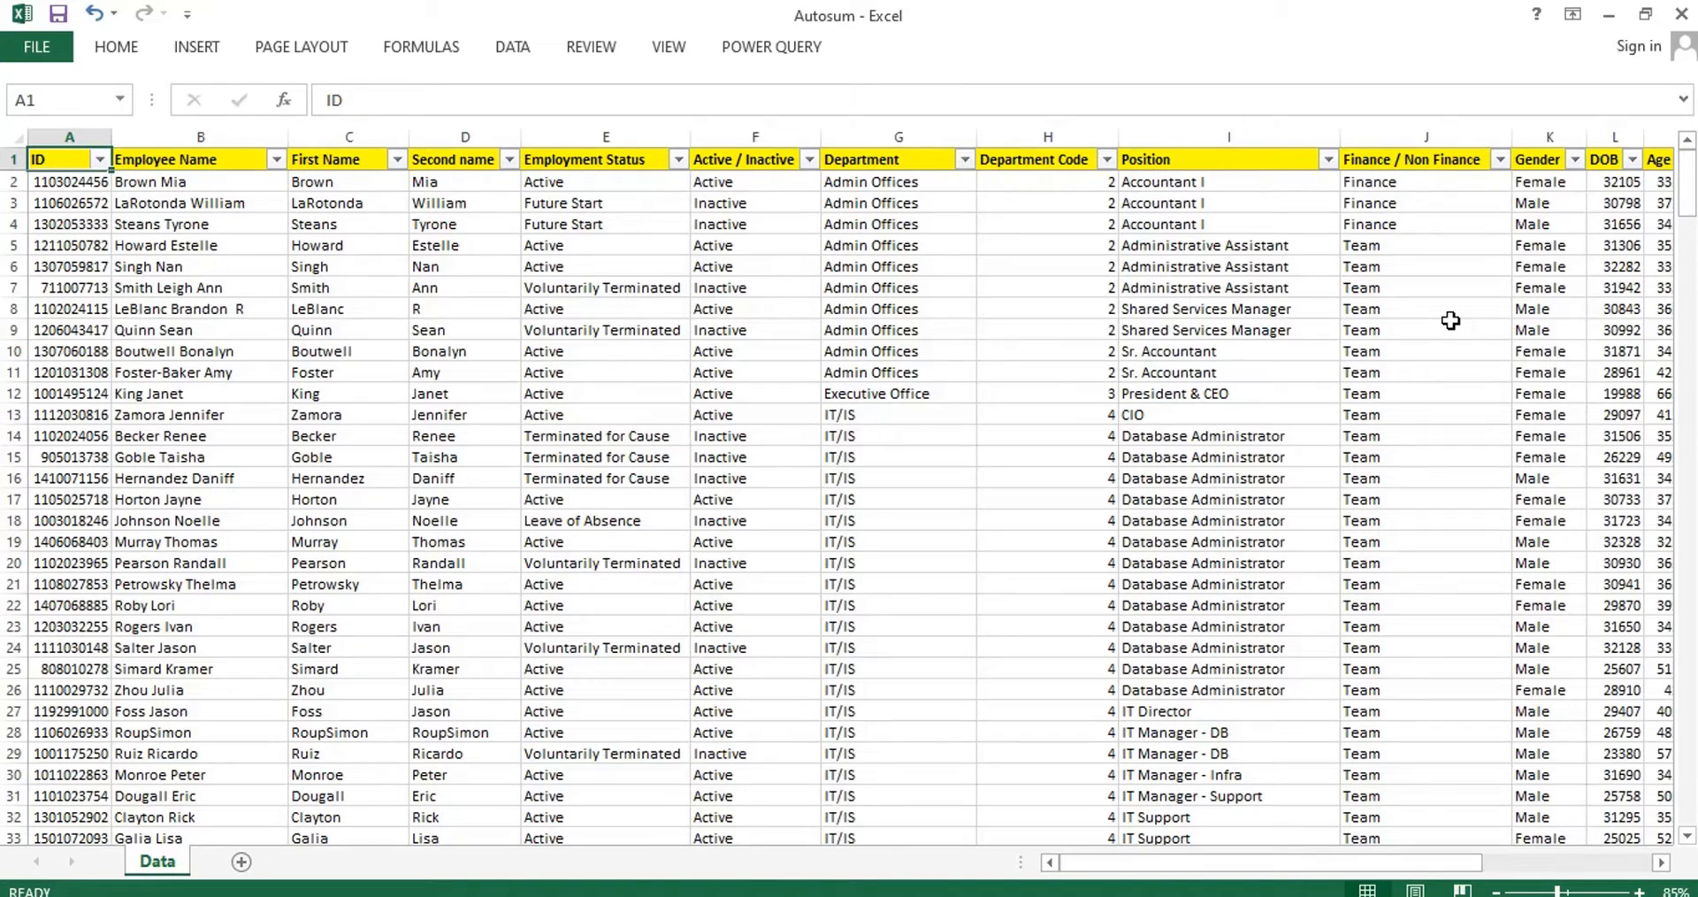
key("ctrl+Right")
key("ctrl+Down")
key("Down")
key("Left")
key("Left")
key("Left")
key("Left")
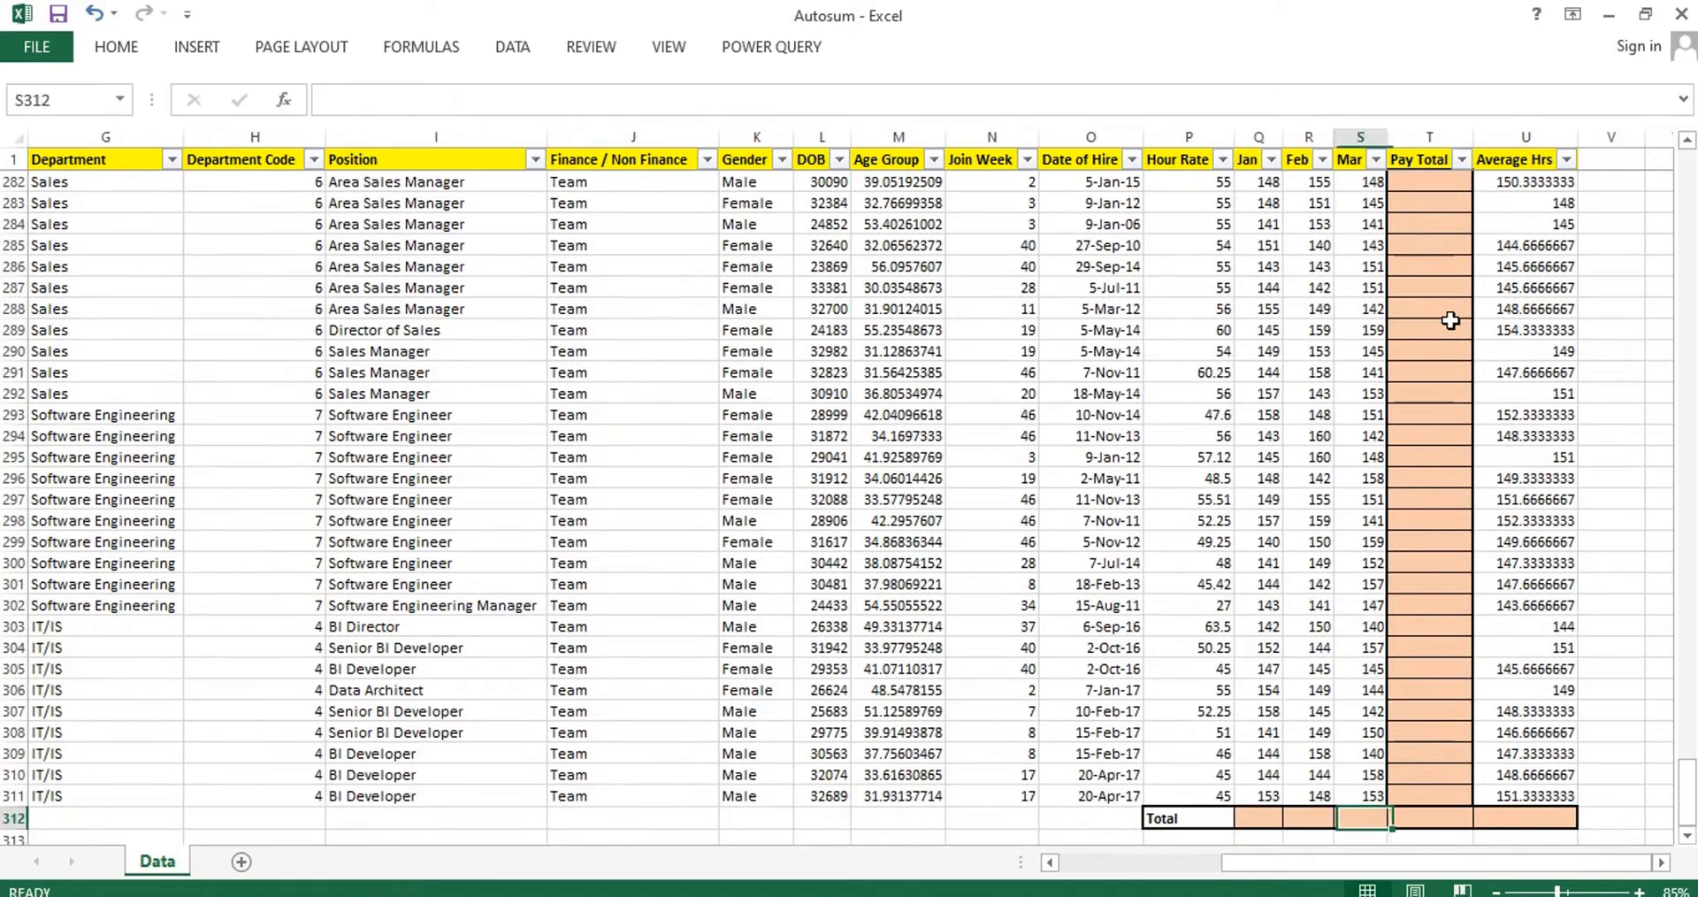
key("Right")
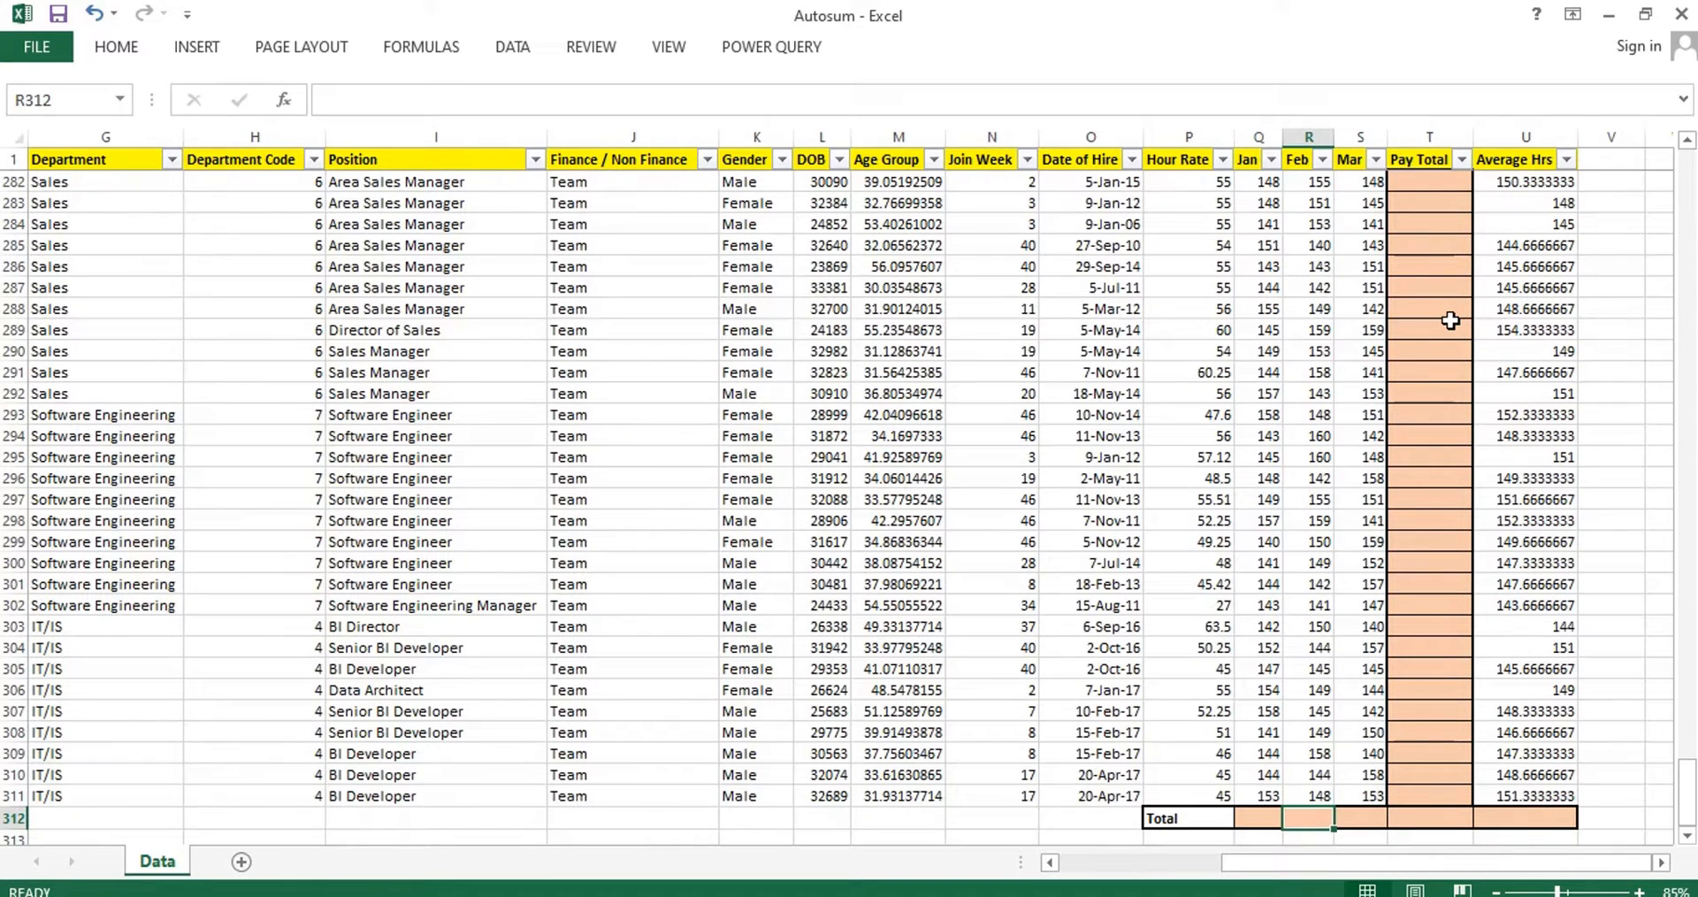
key("Right")
key("Right")
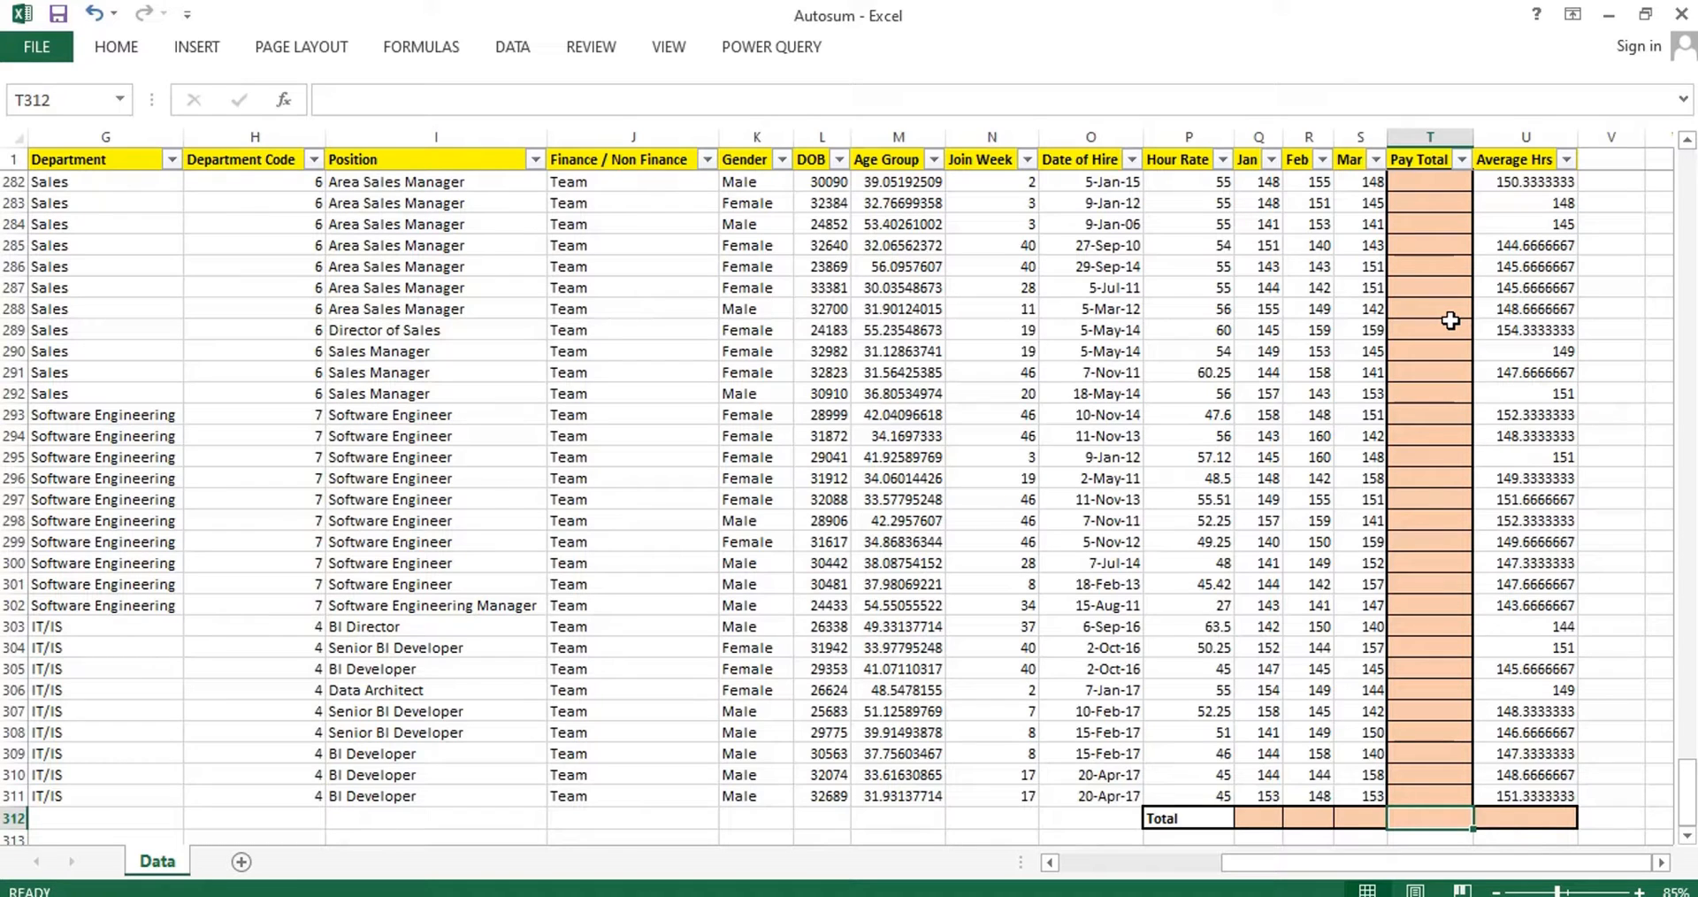
Total the Jan column in Q312 with a SUM formula over Q2:Q311 and fill it across to the Feb total in R312.
key("Left")
key("Left")
key("Left")
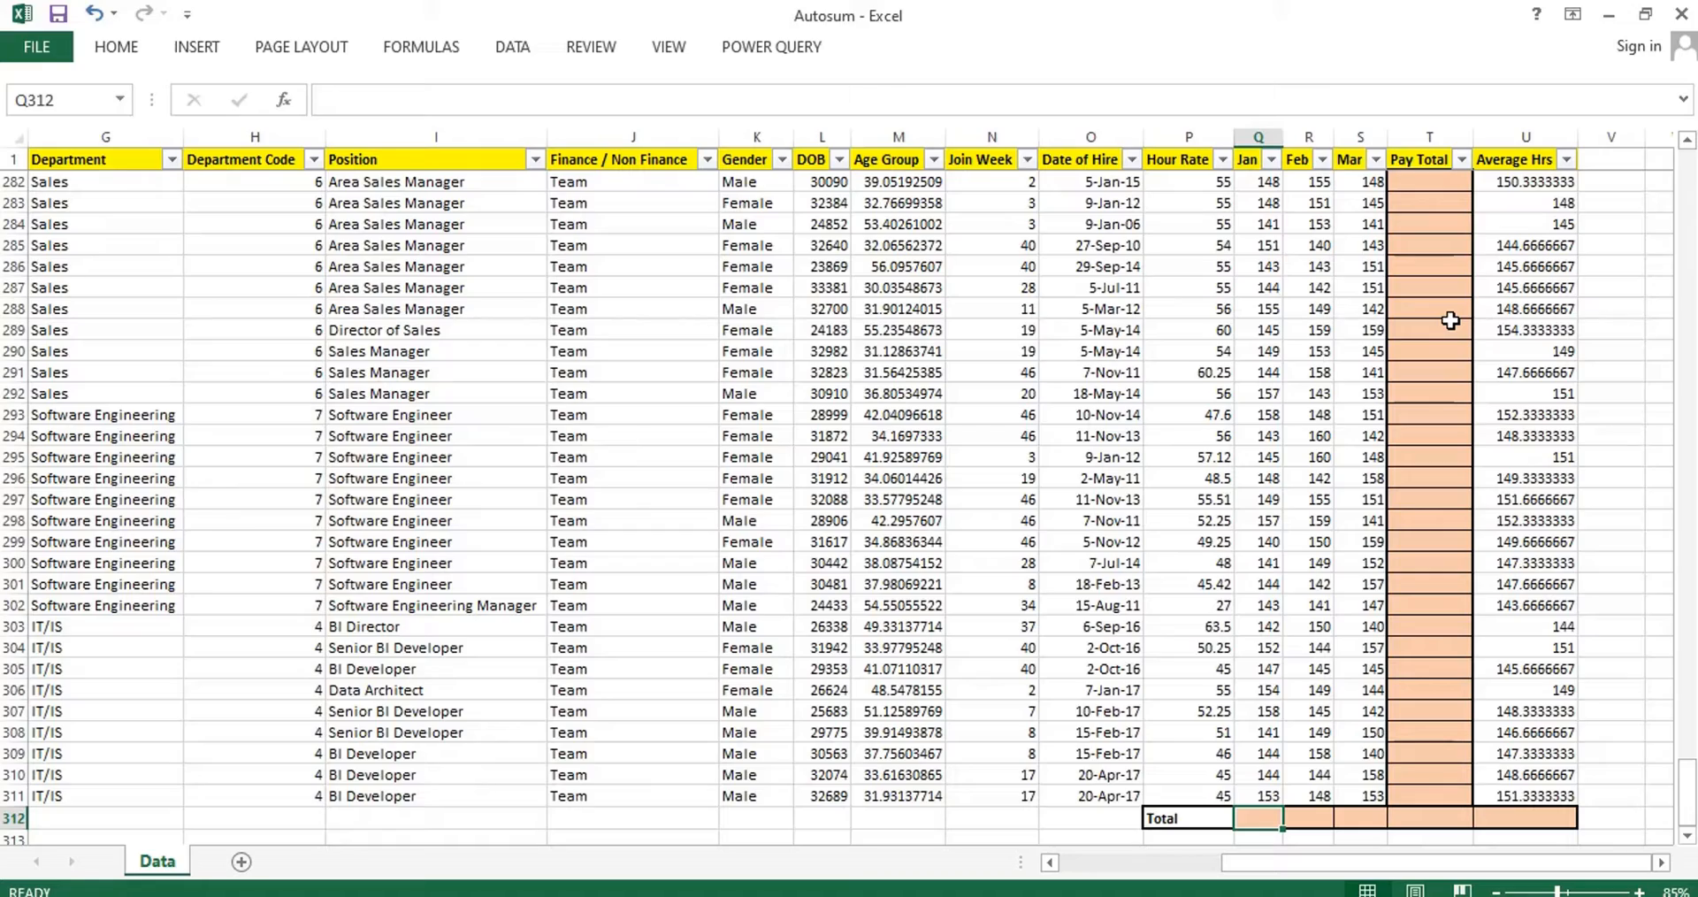
type("=sum")
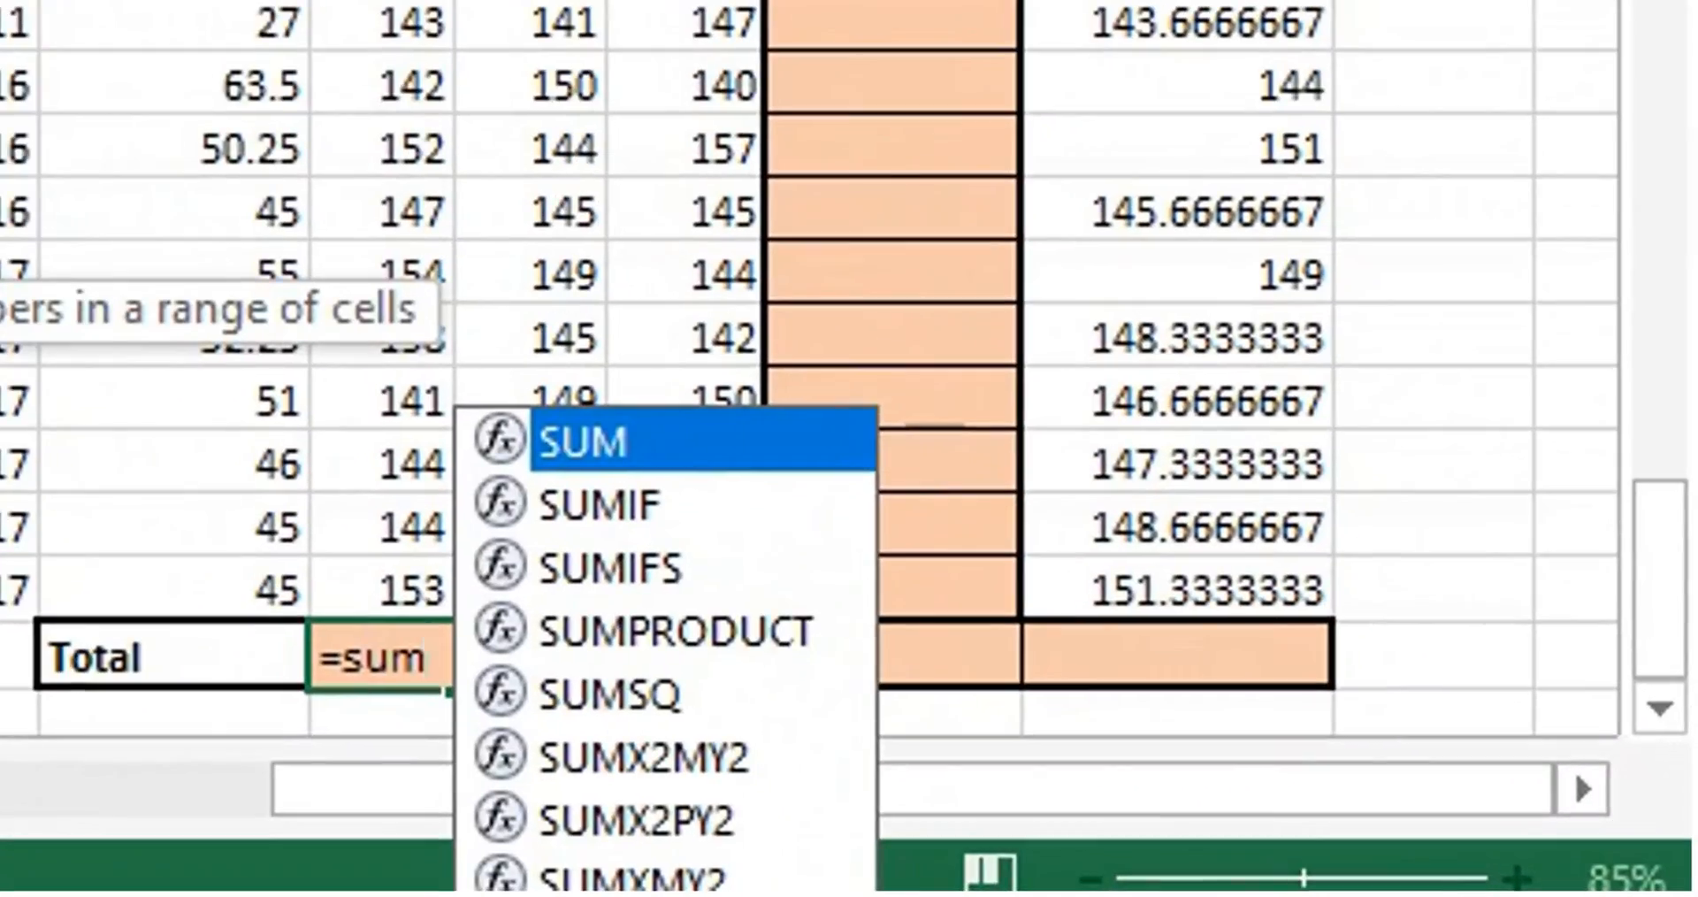
type("(")
key("Up")
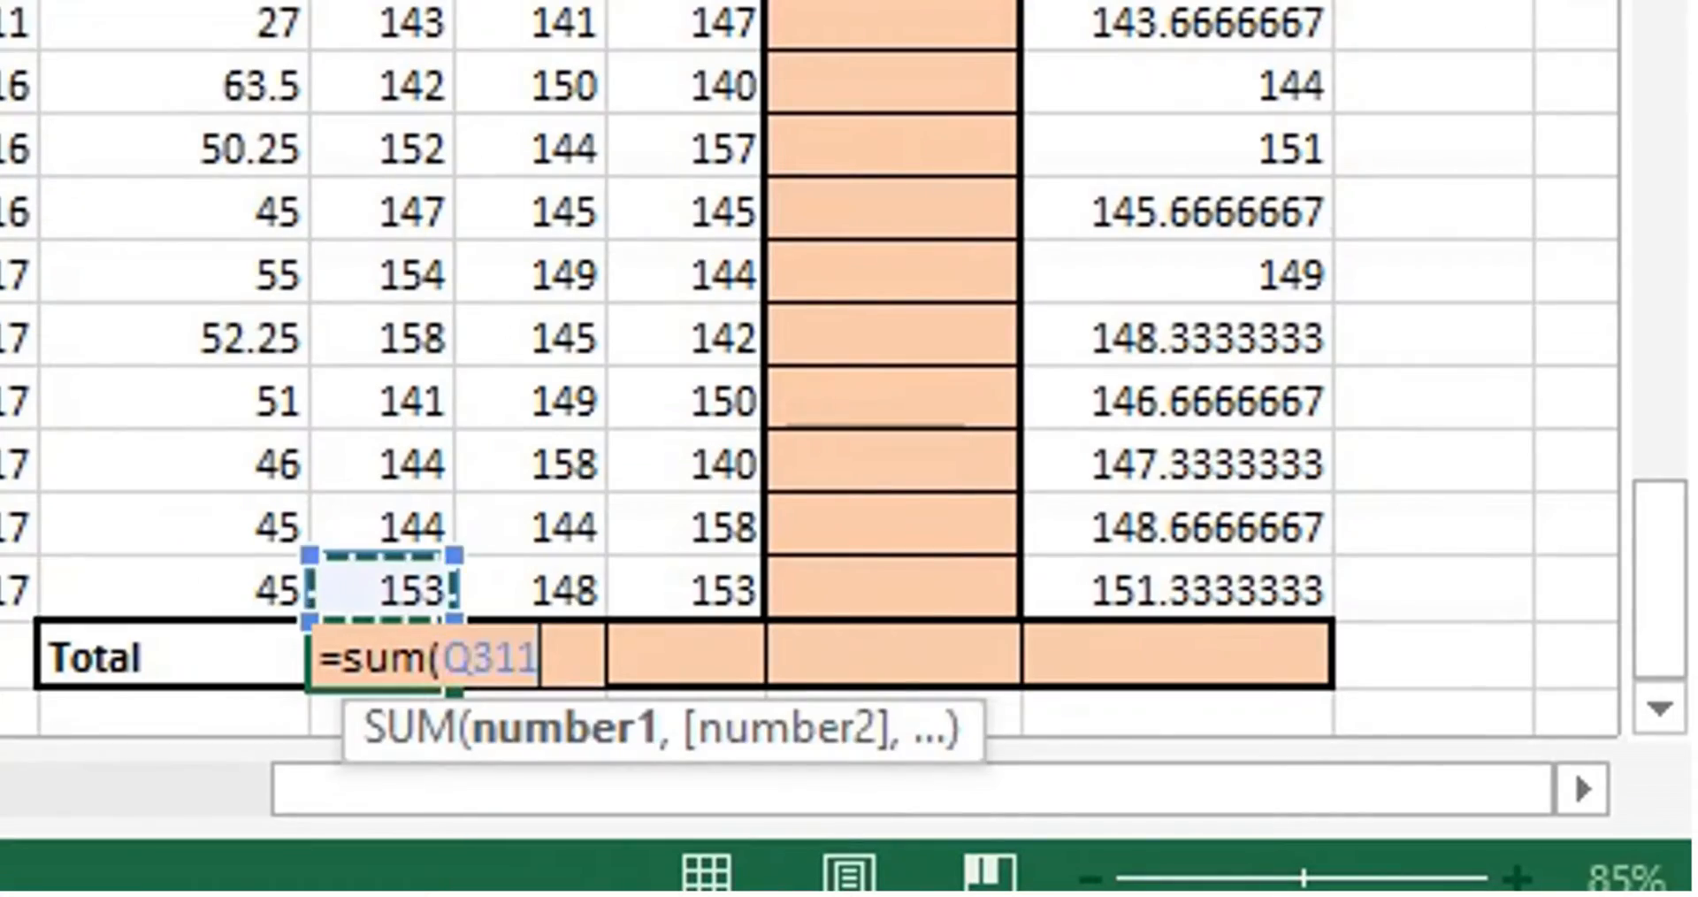
key("ctrl+shift+Up")
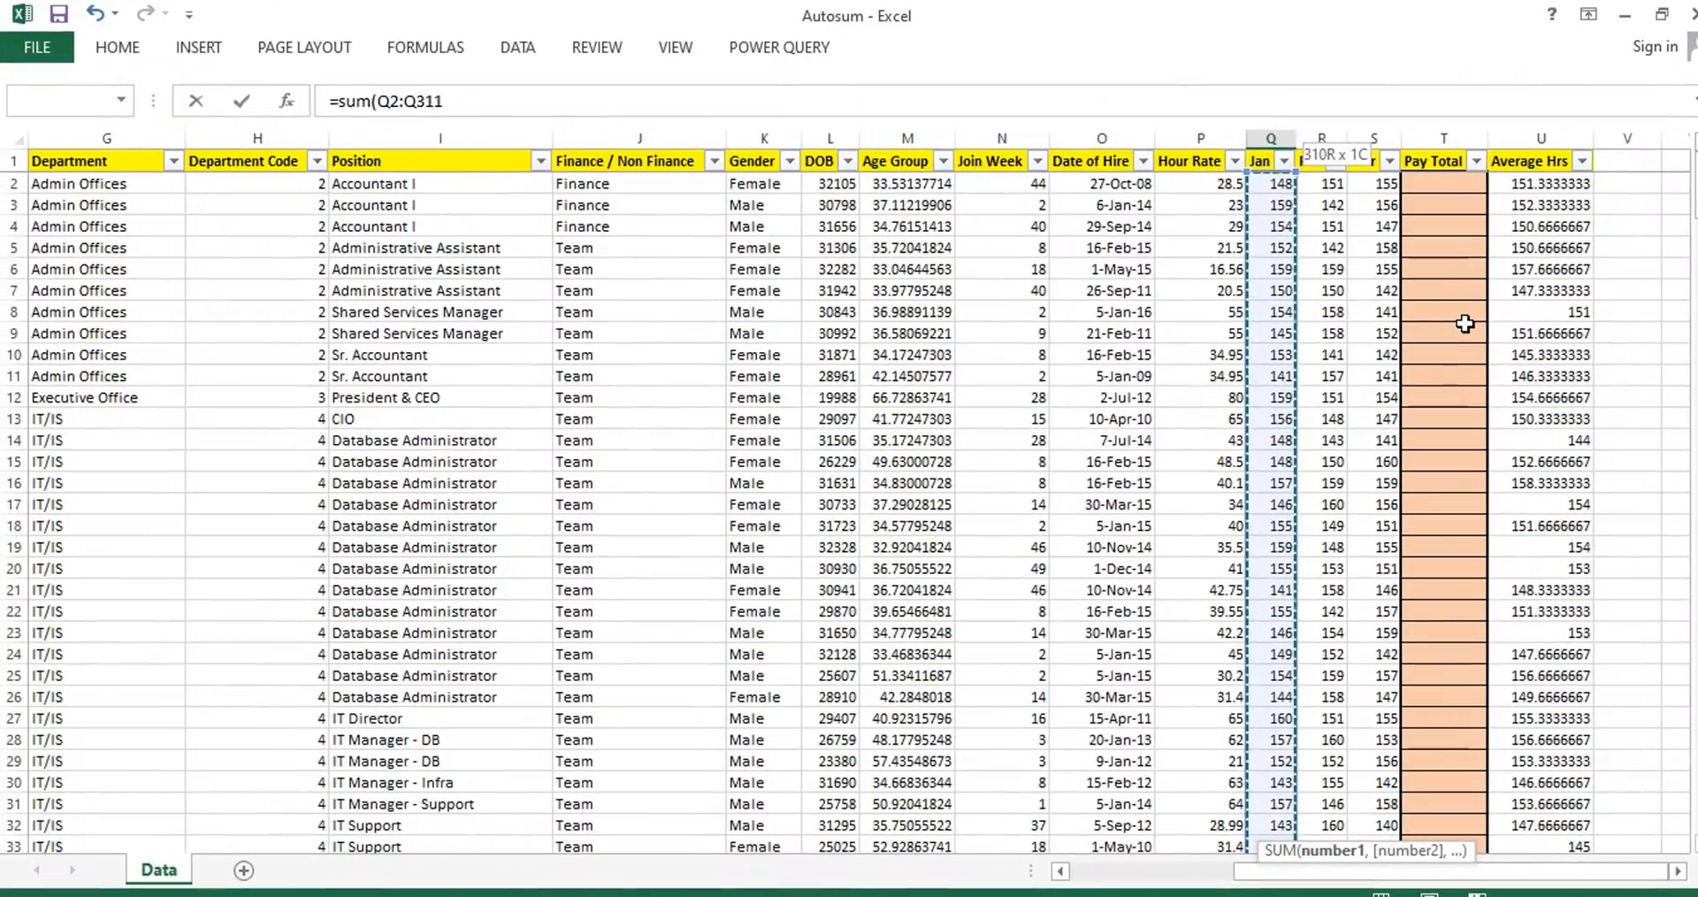
key("ctrl+Return")
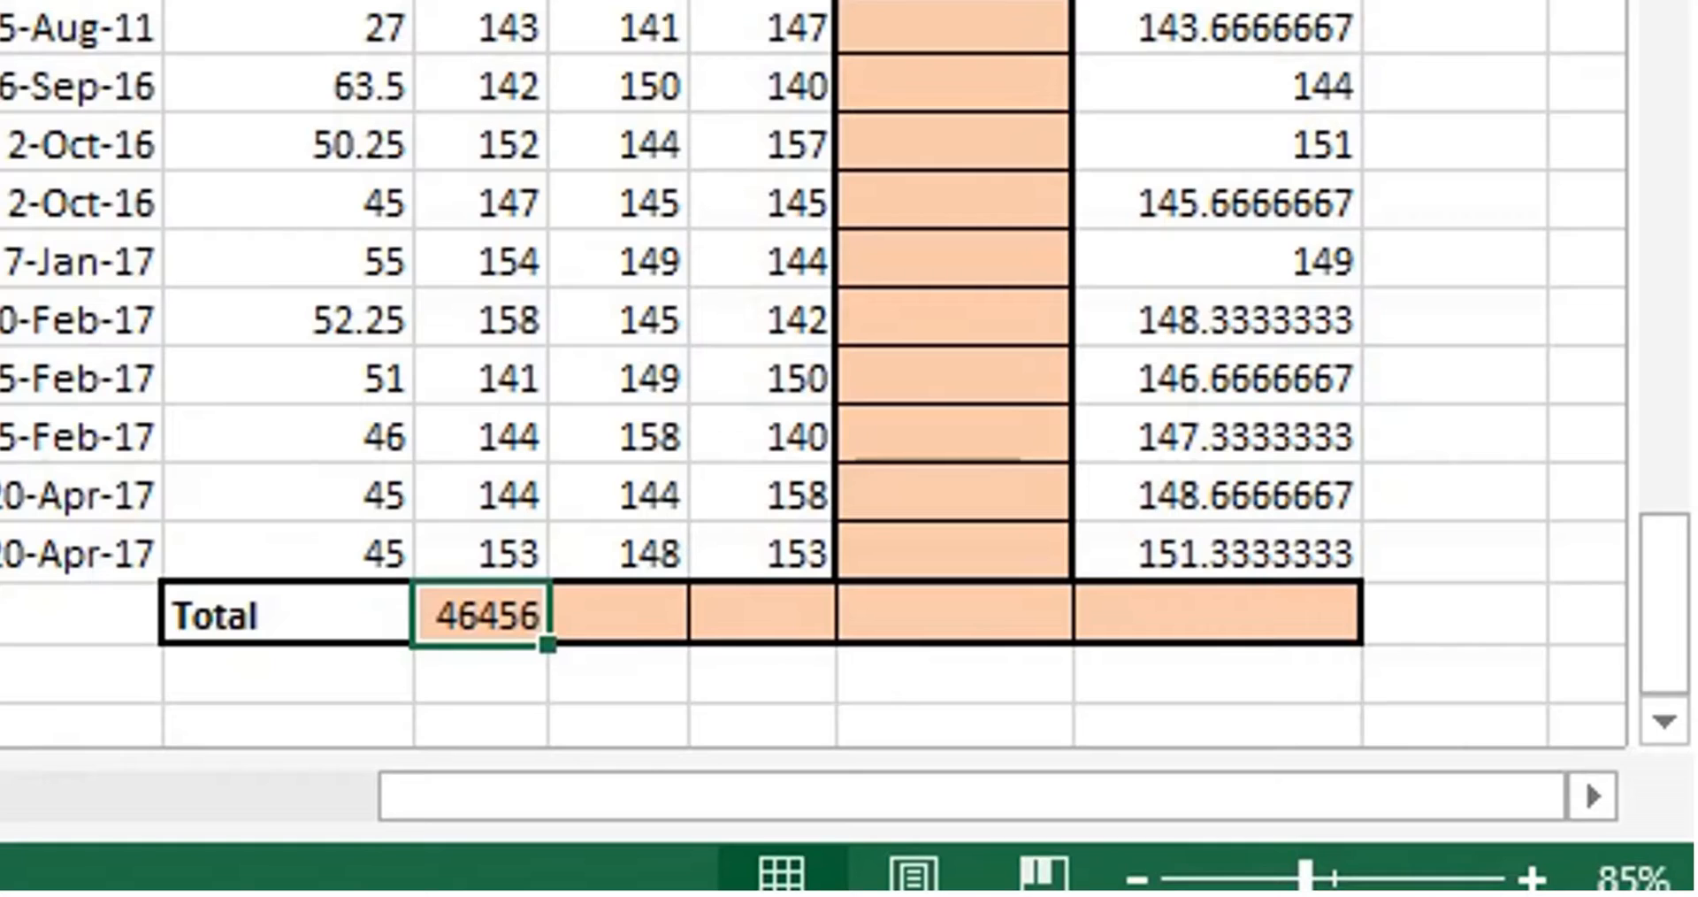
left_click(619, 614)
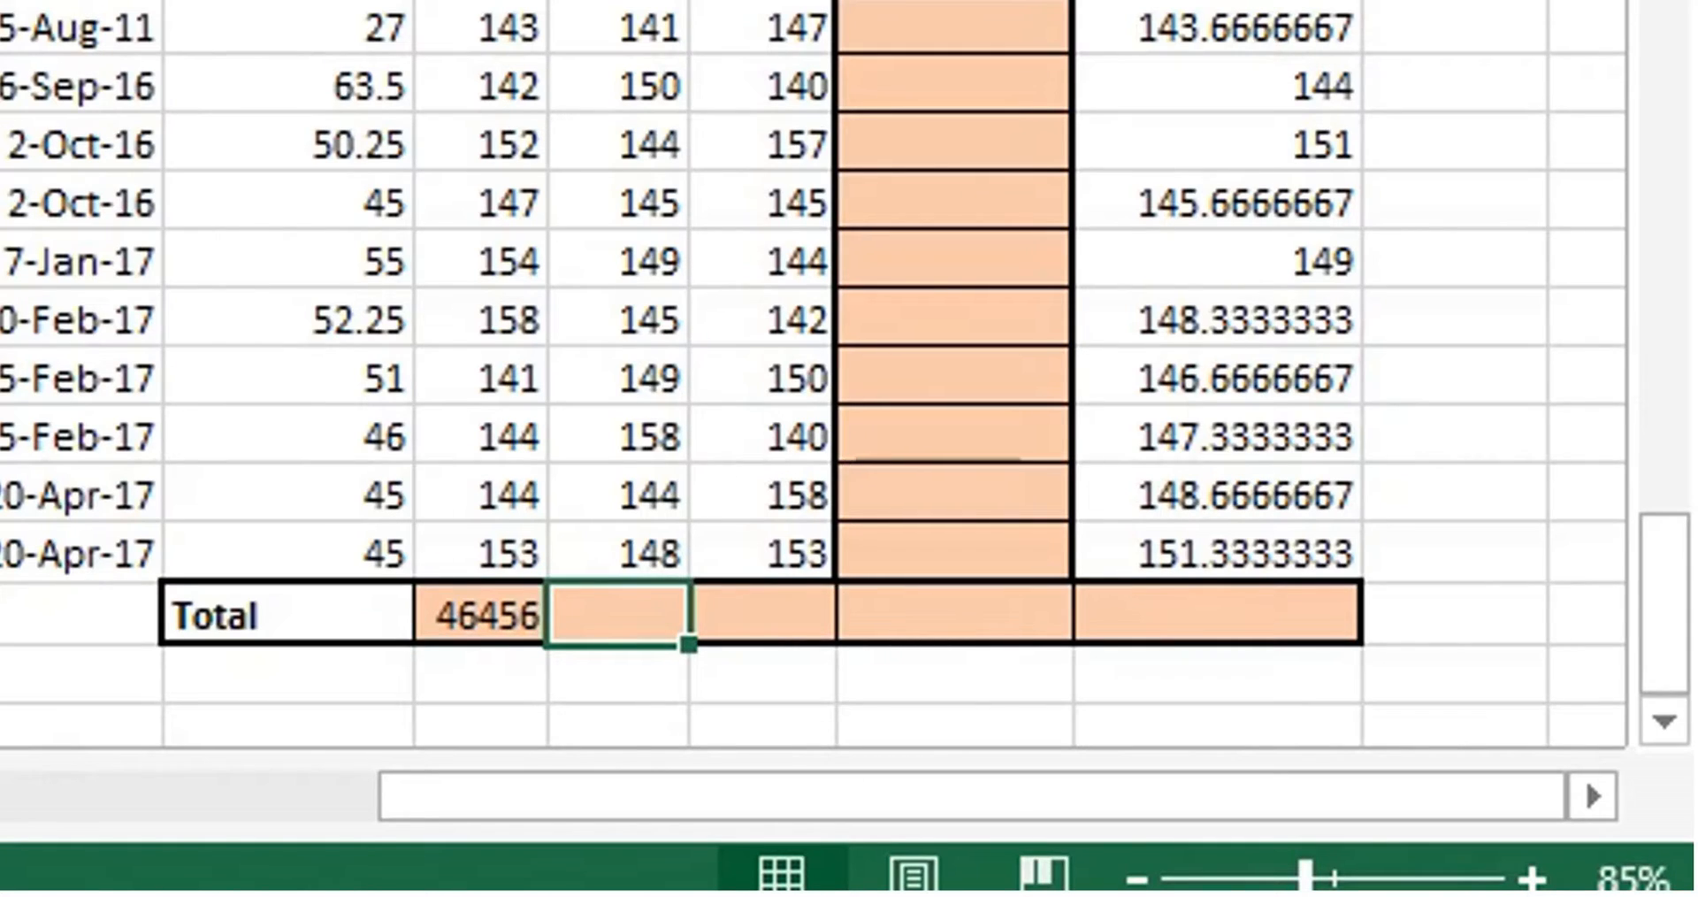
key("ctrl+r")
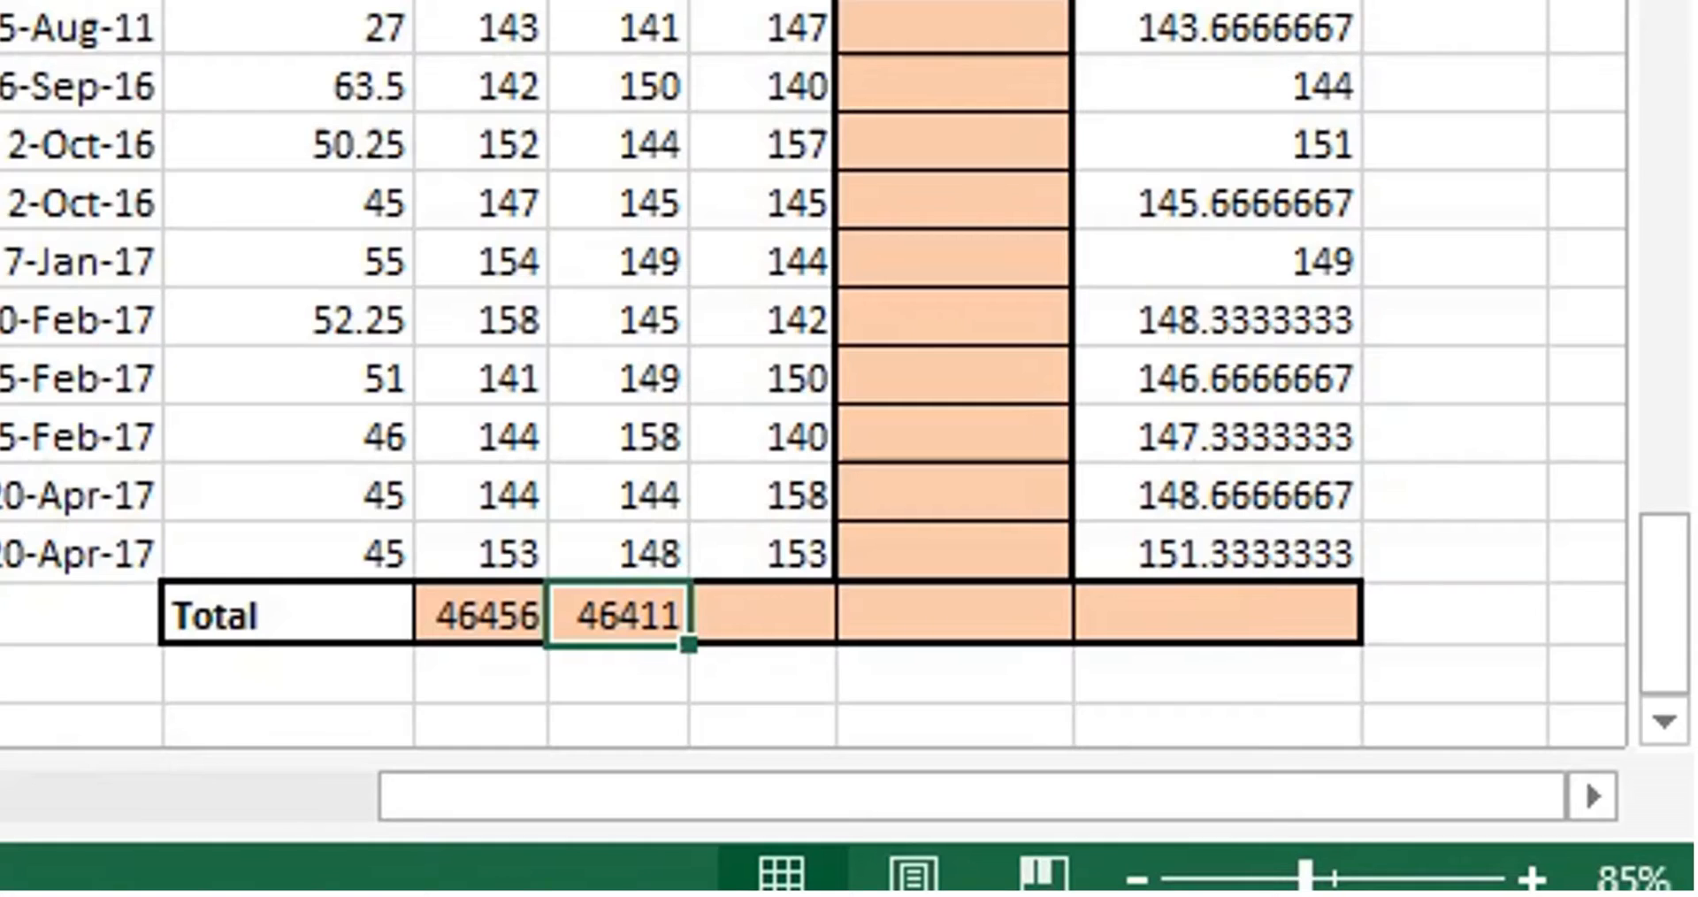
With the Mar total cell selected, look at the functions that AutoSum offers.
left_click(763, 614)
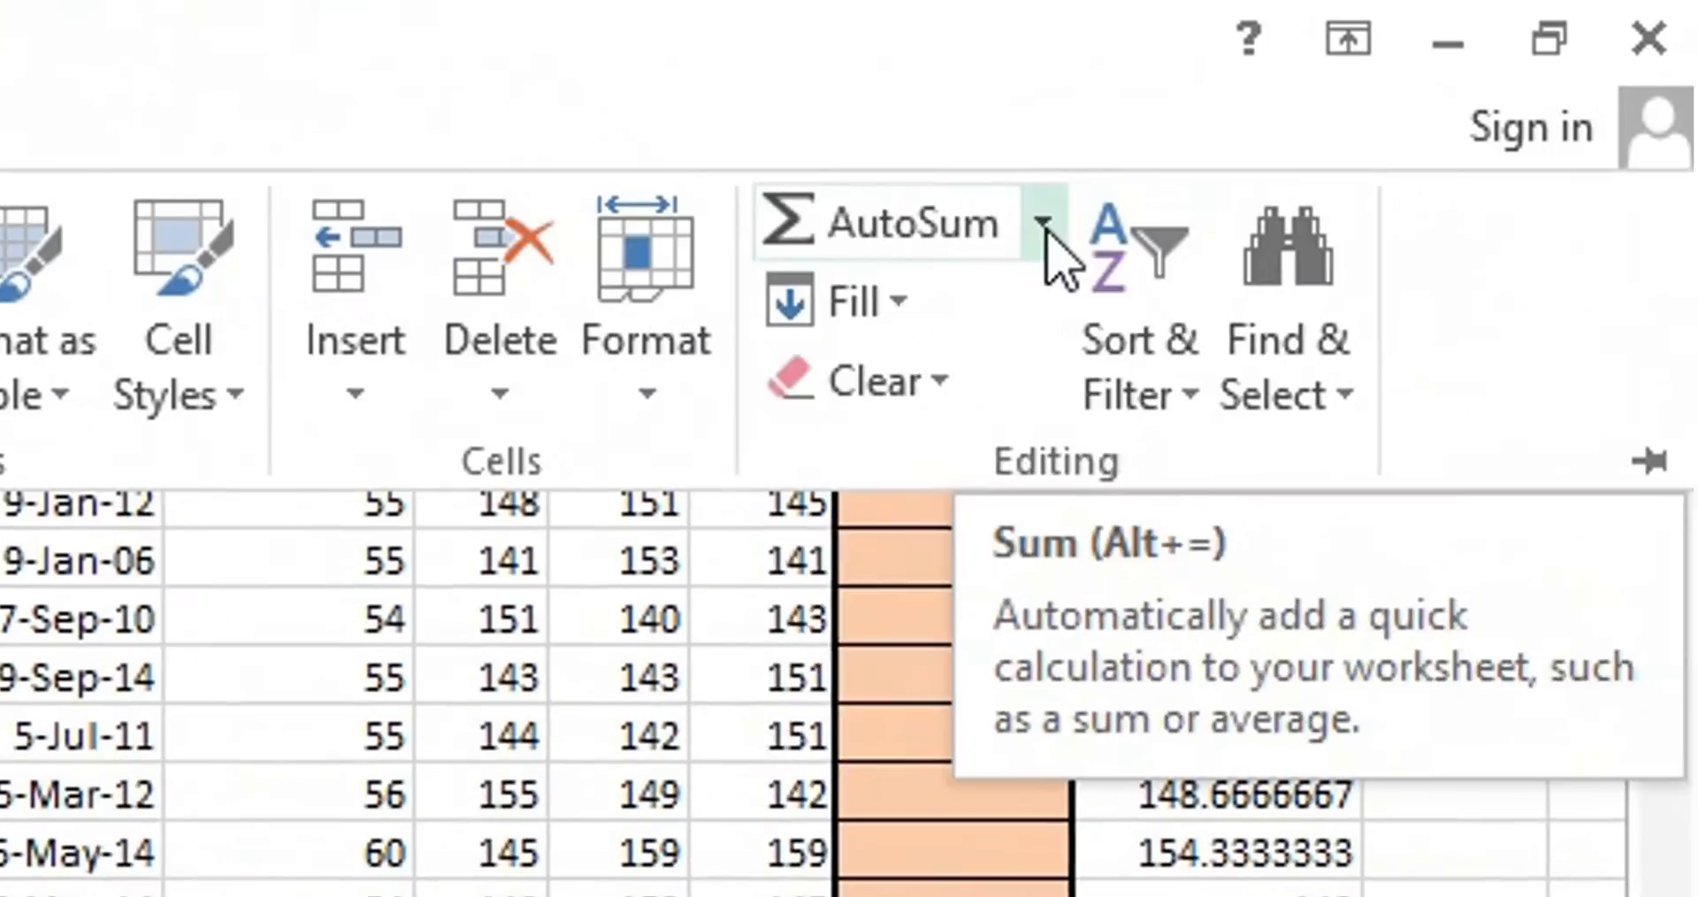
left_click(1044, 227)
left_click(1004, 65)
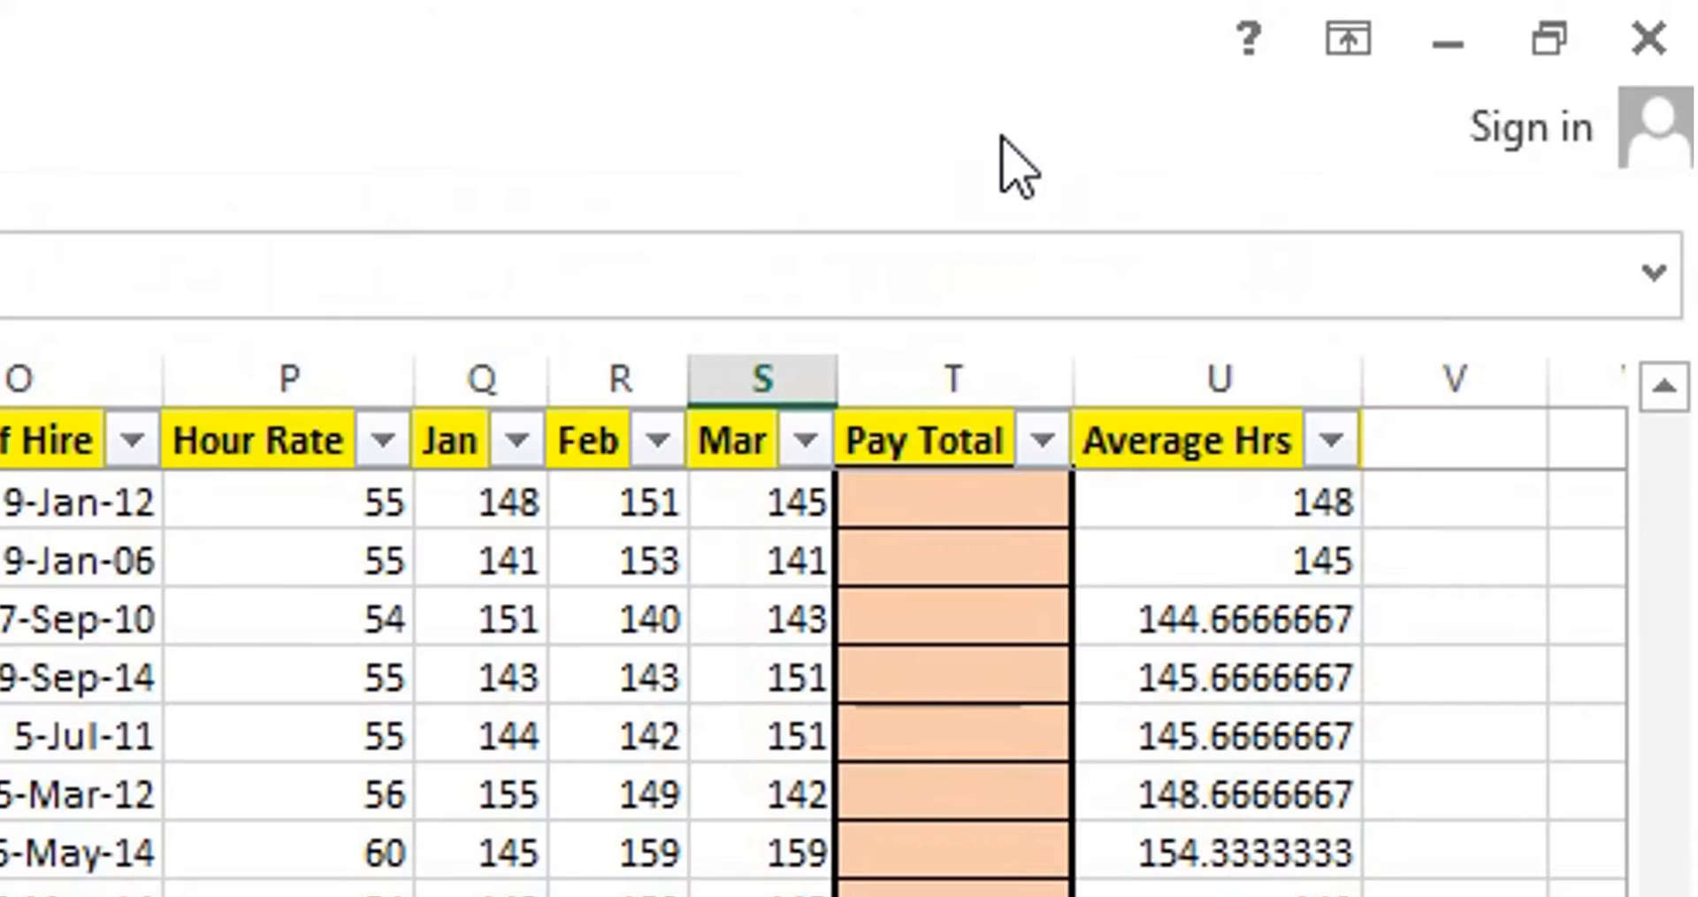
left_click(0, 128)
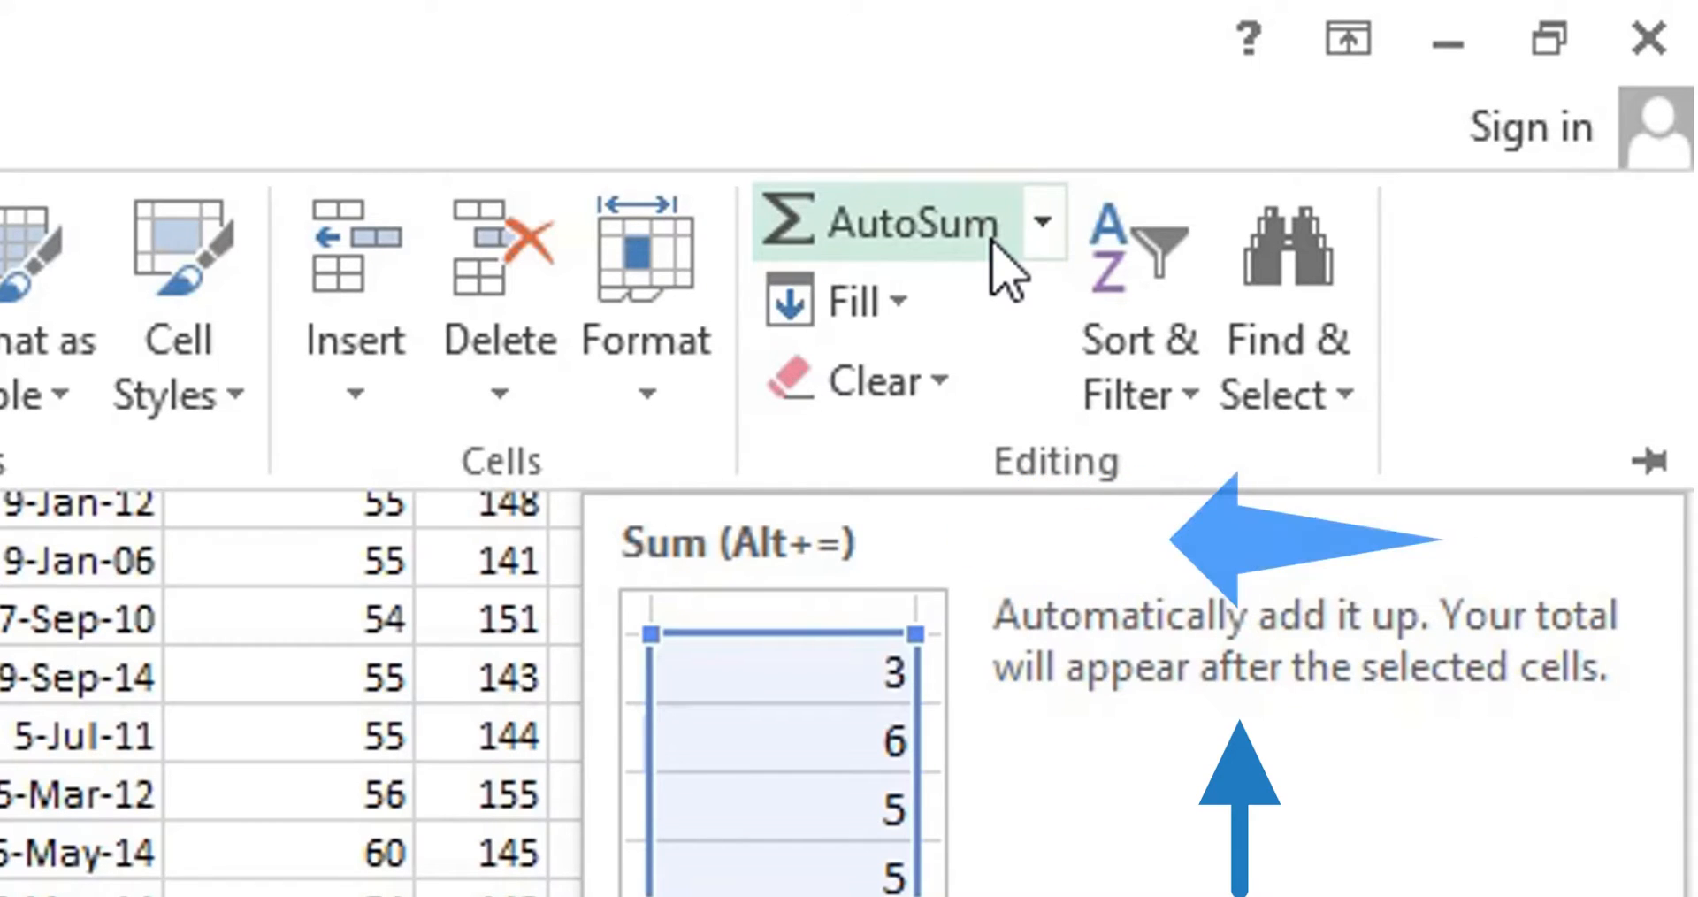
left_click(1043, 223)
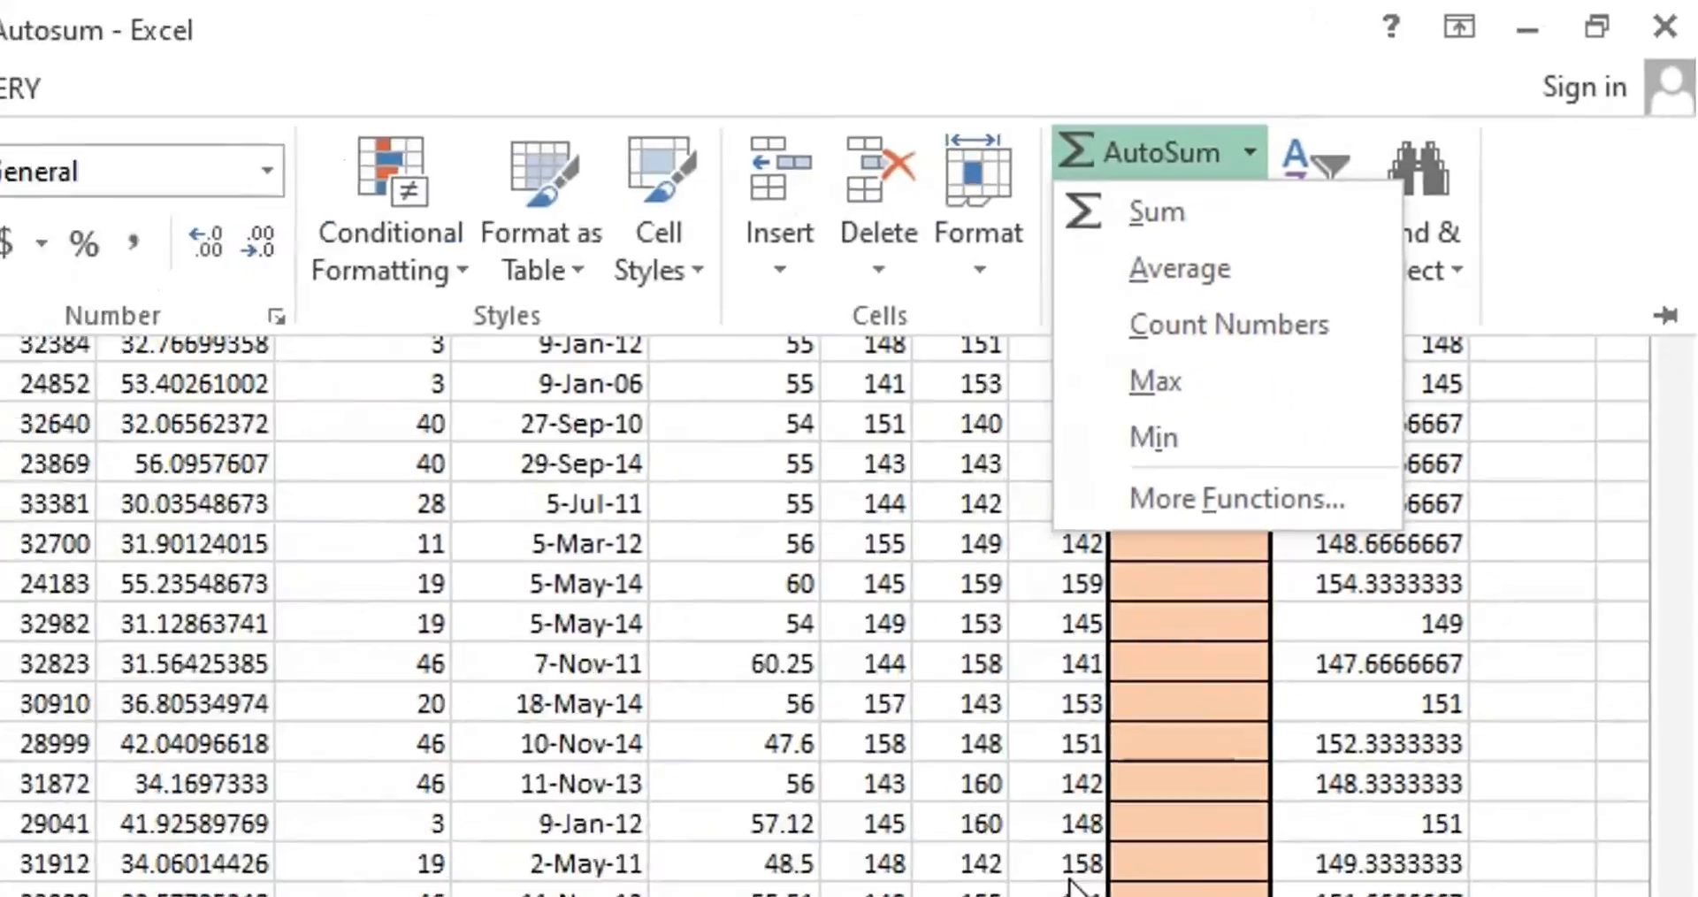
left_click(1413, 761)
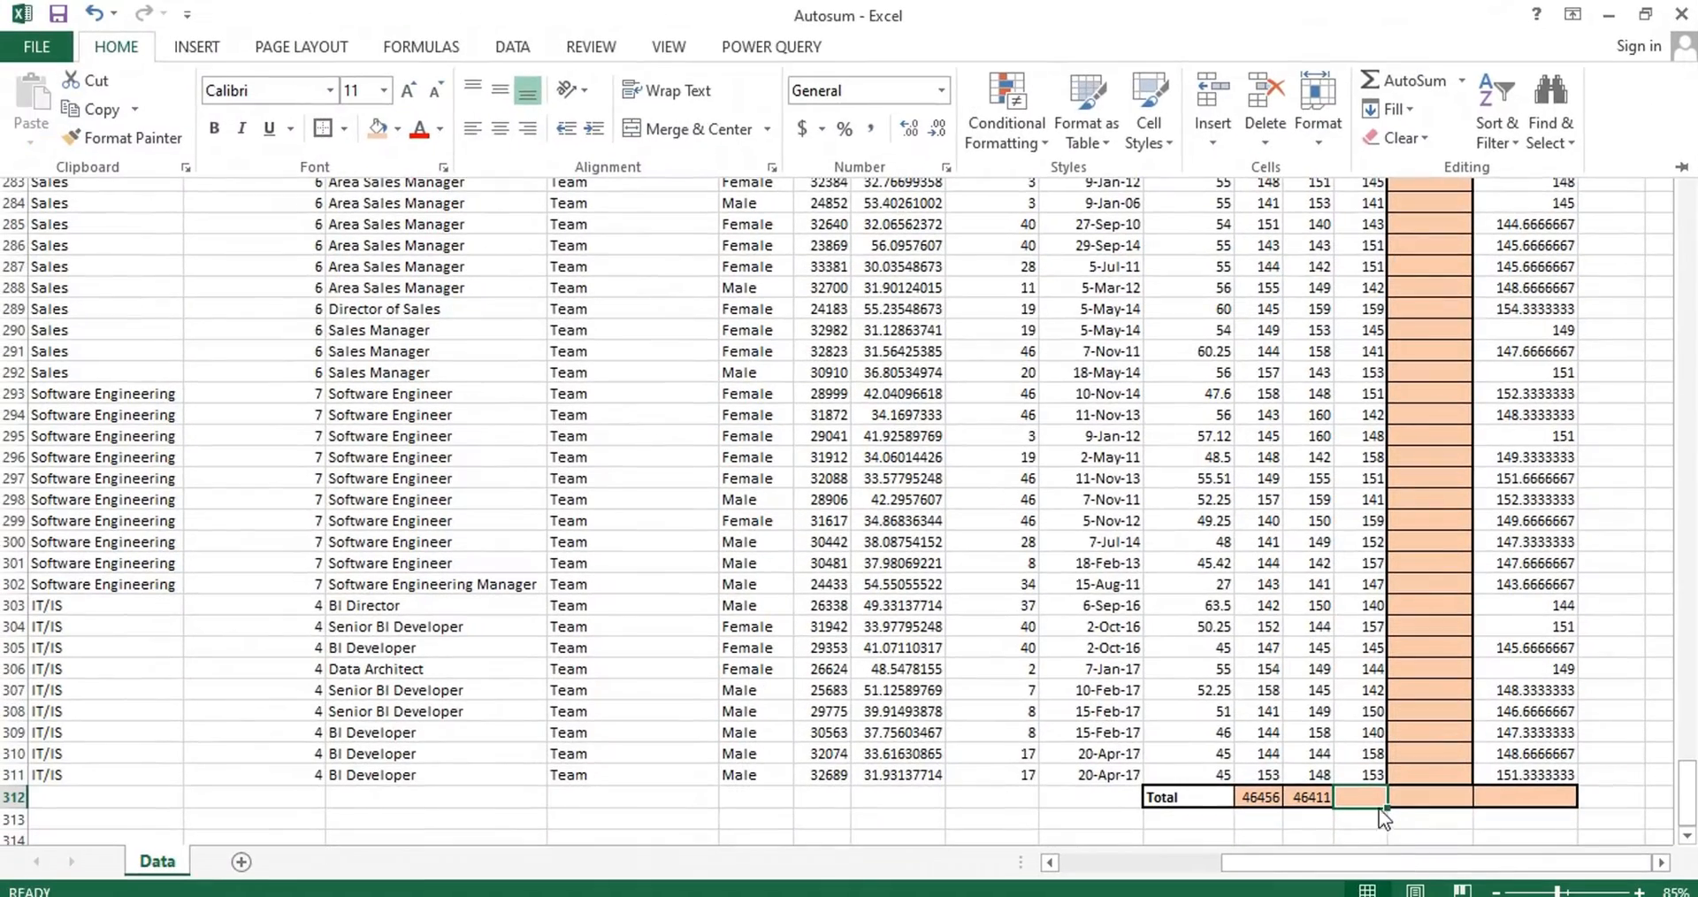
Total the Mar column in S312 with AutoSum over S2:S311.
left_click(1370, 803)
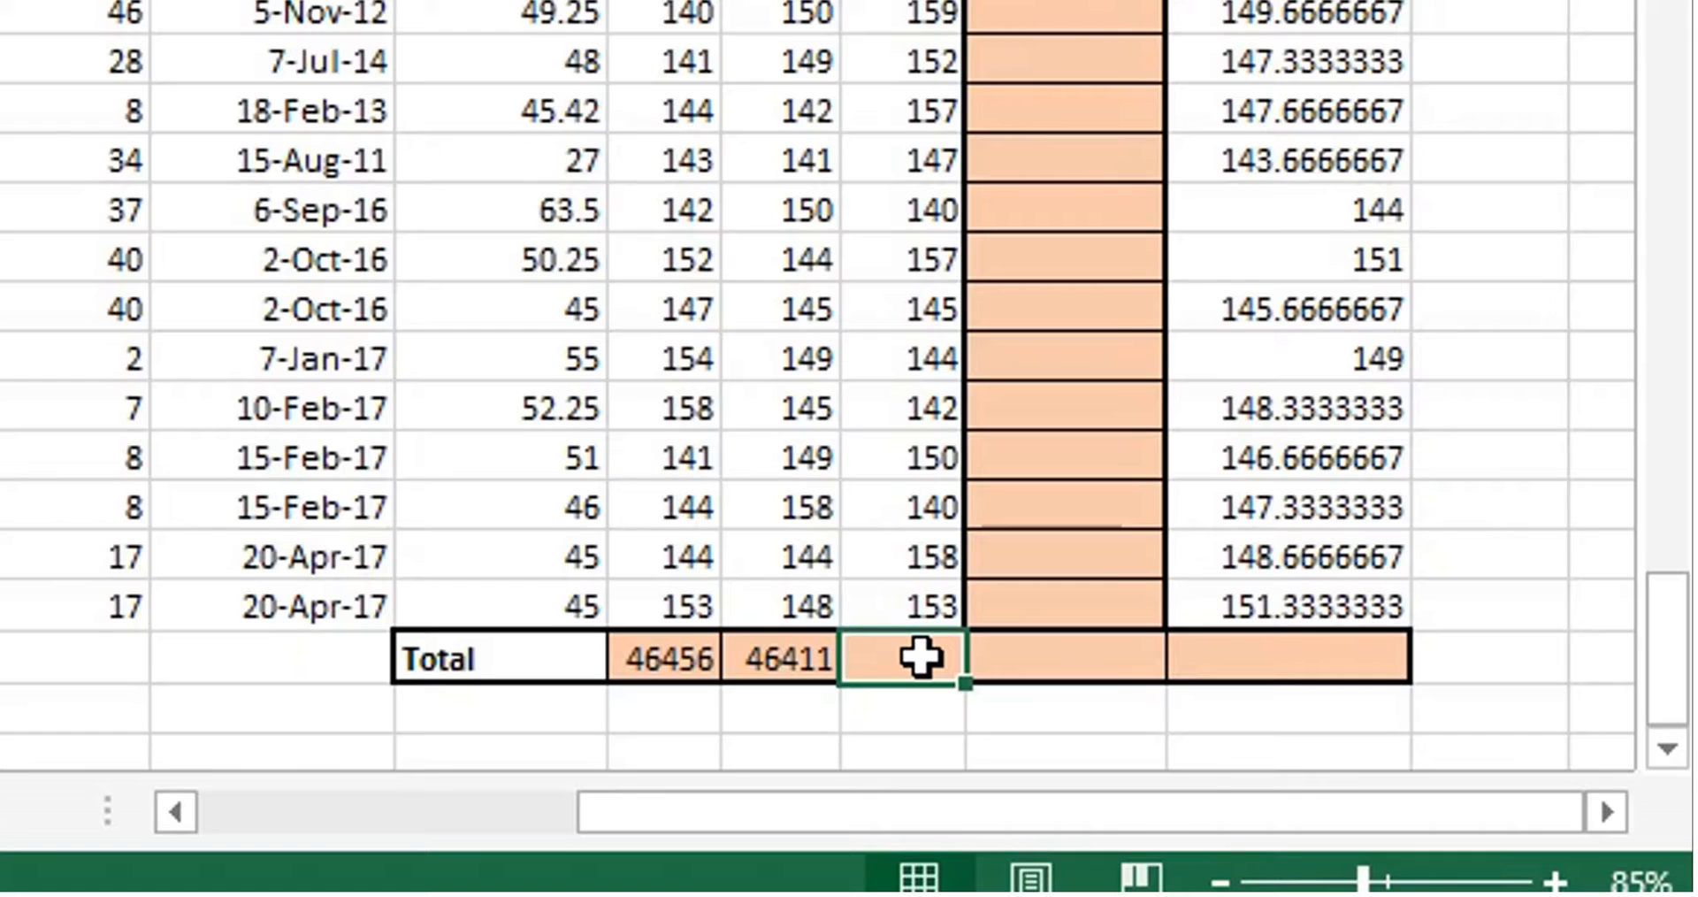
key("alt+equal")
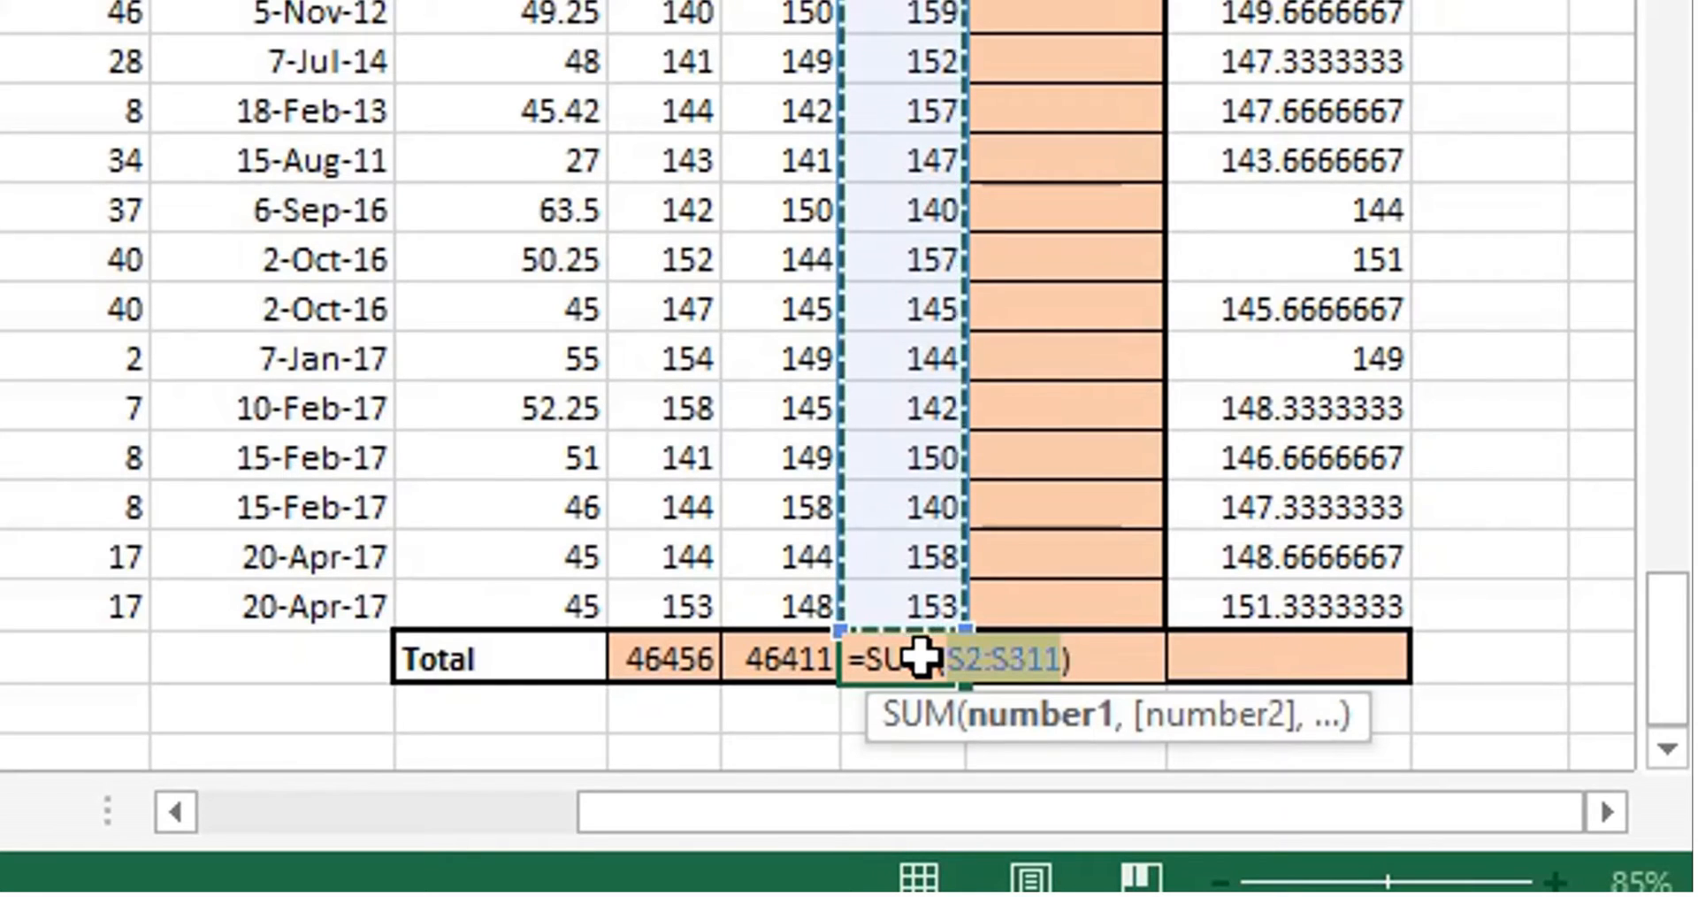
key("ctrl+Return")
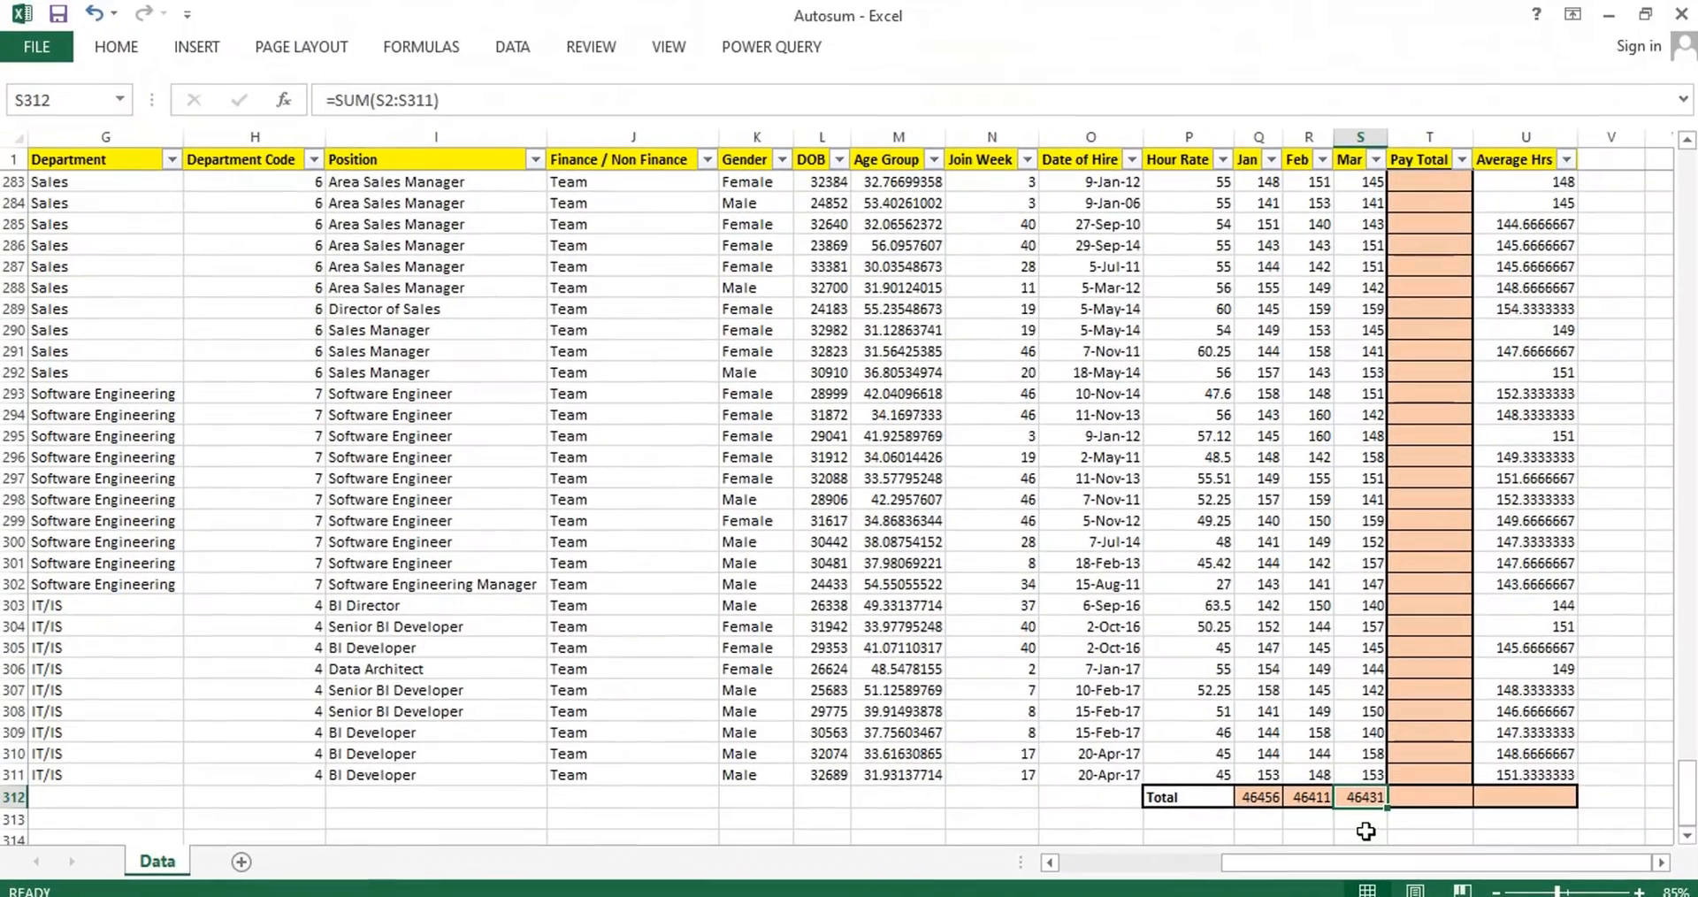
Add an AutoSum in the first Pay Total cell, T2, with its range narrowed to the month cells Q2:S2.
left_click(1434, 776)
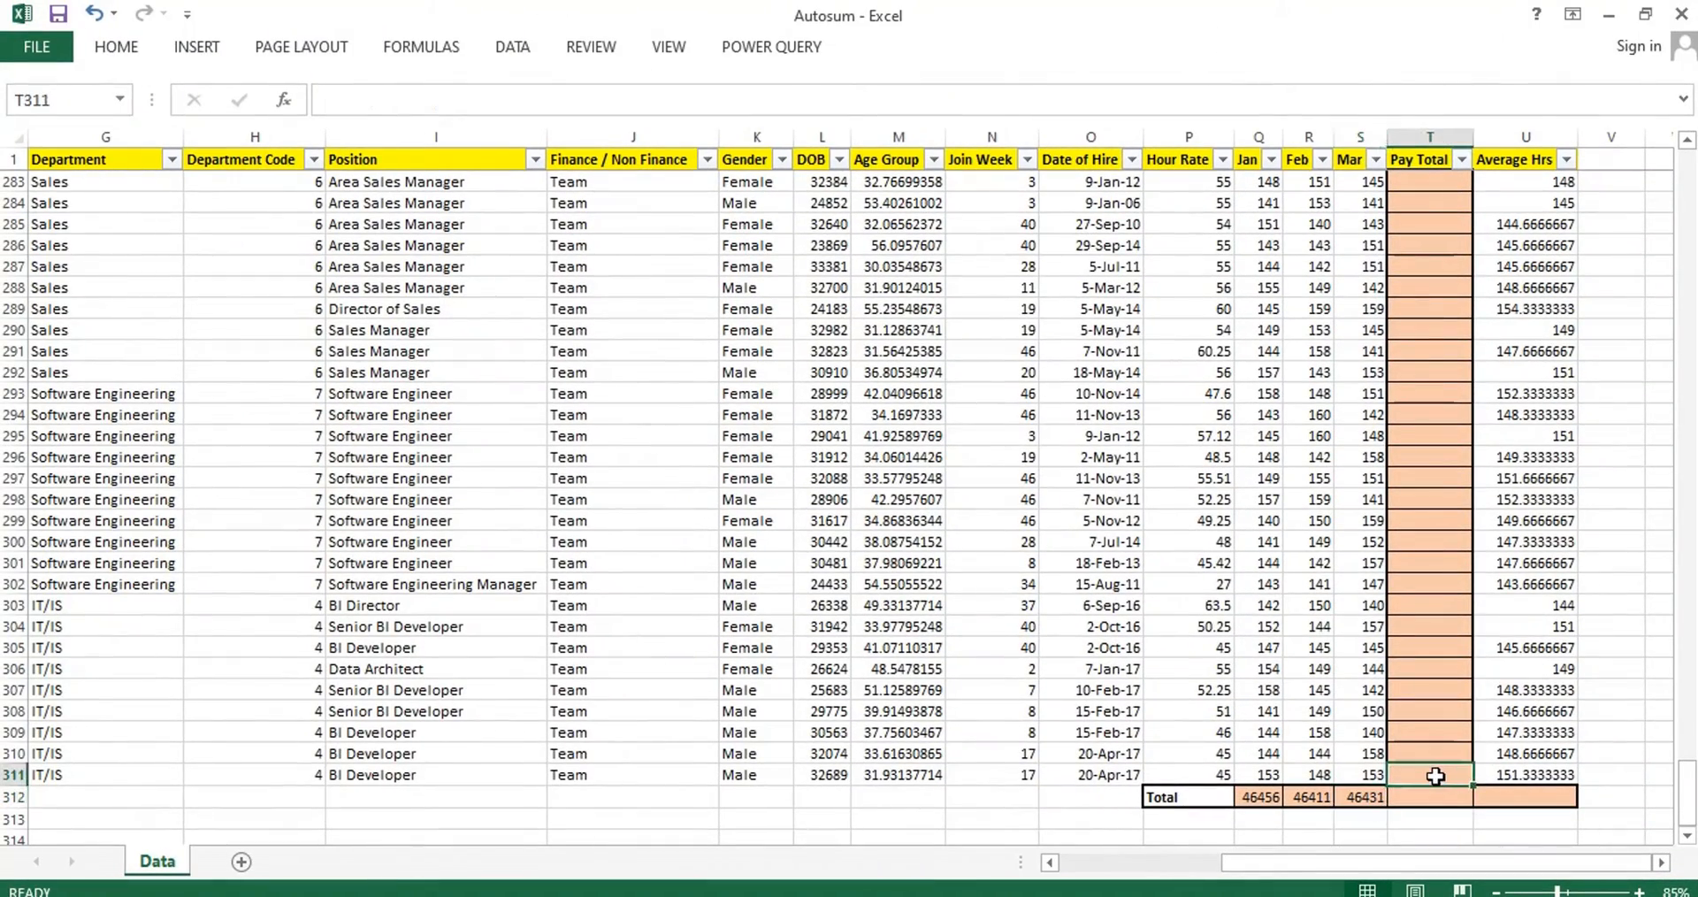
key("ctrl+Up")
key("Down")
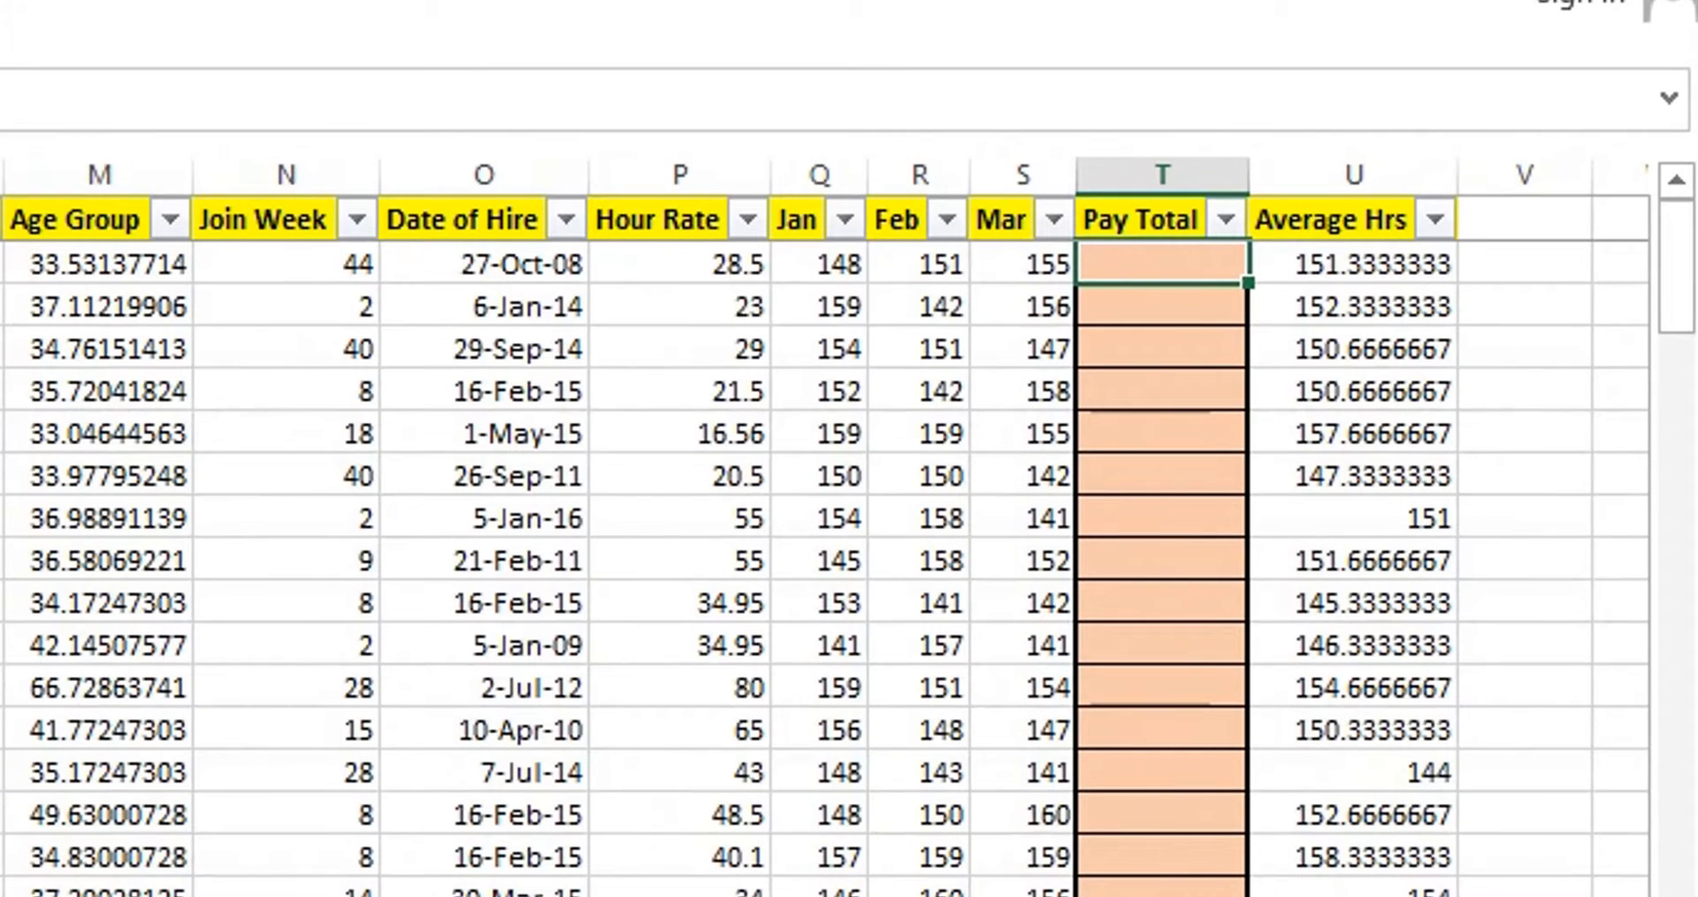
key("alt+equal")
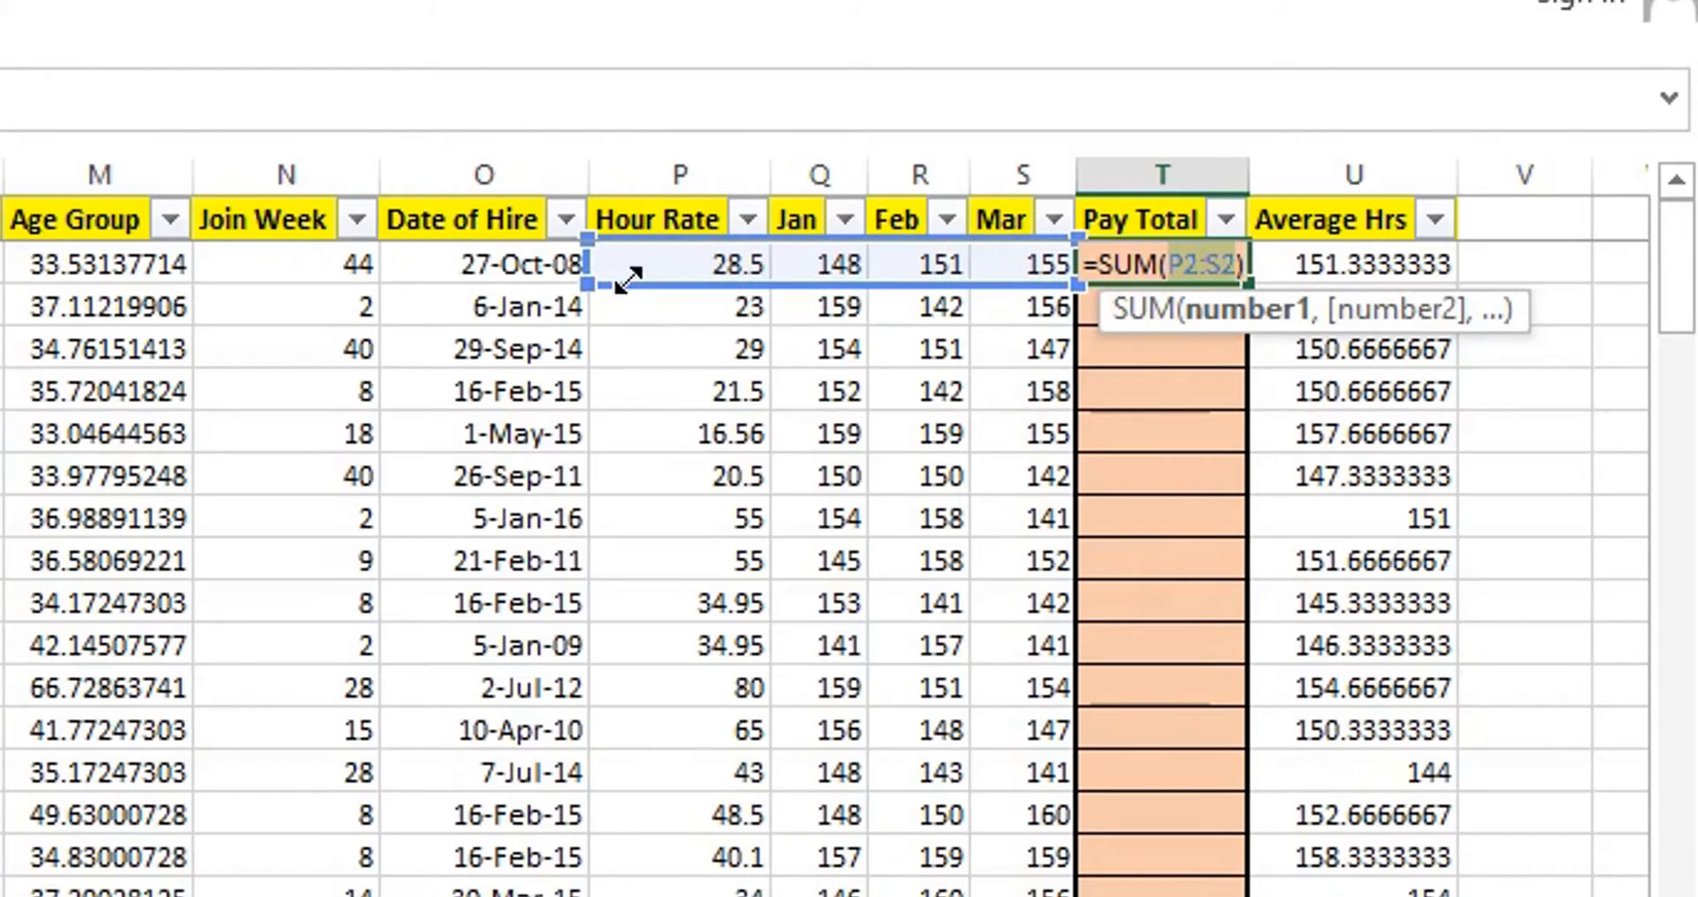
left_click_drag(586, 283, 750, 276)
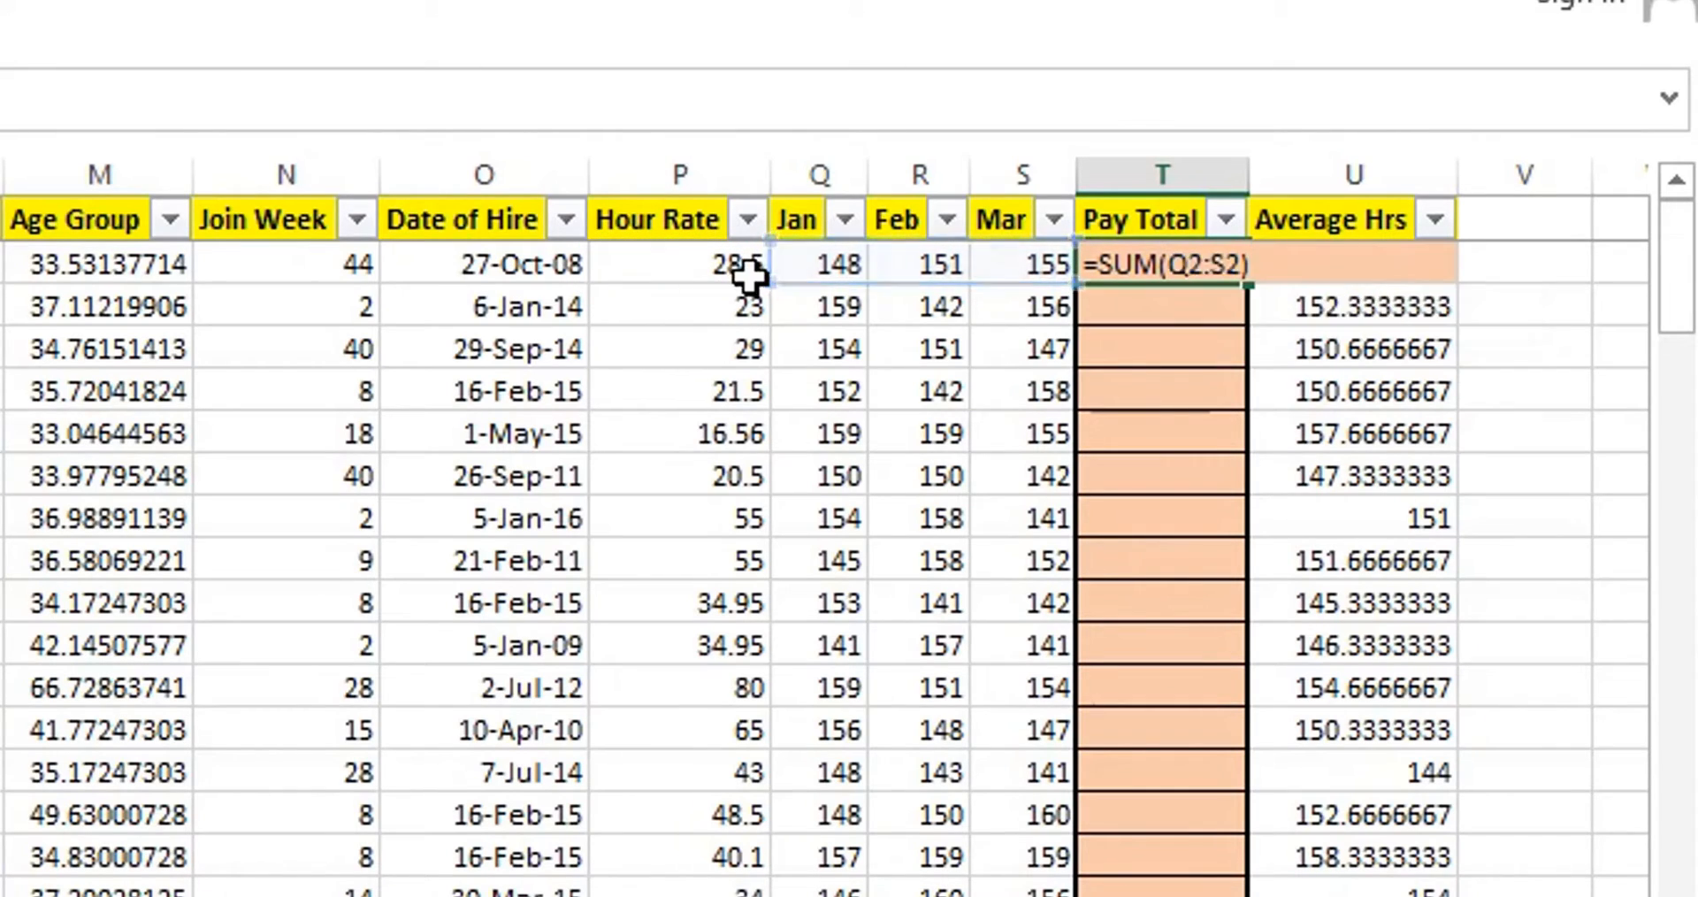
key("Return")
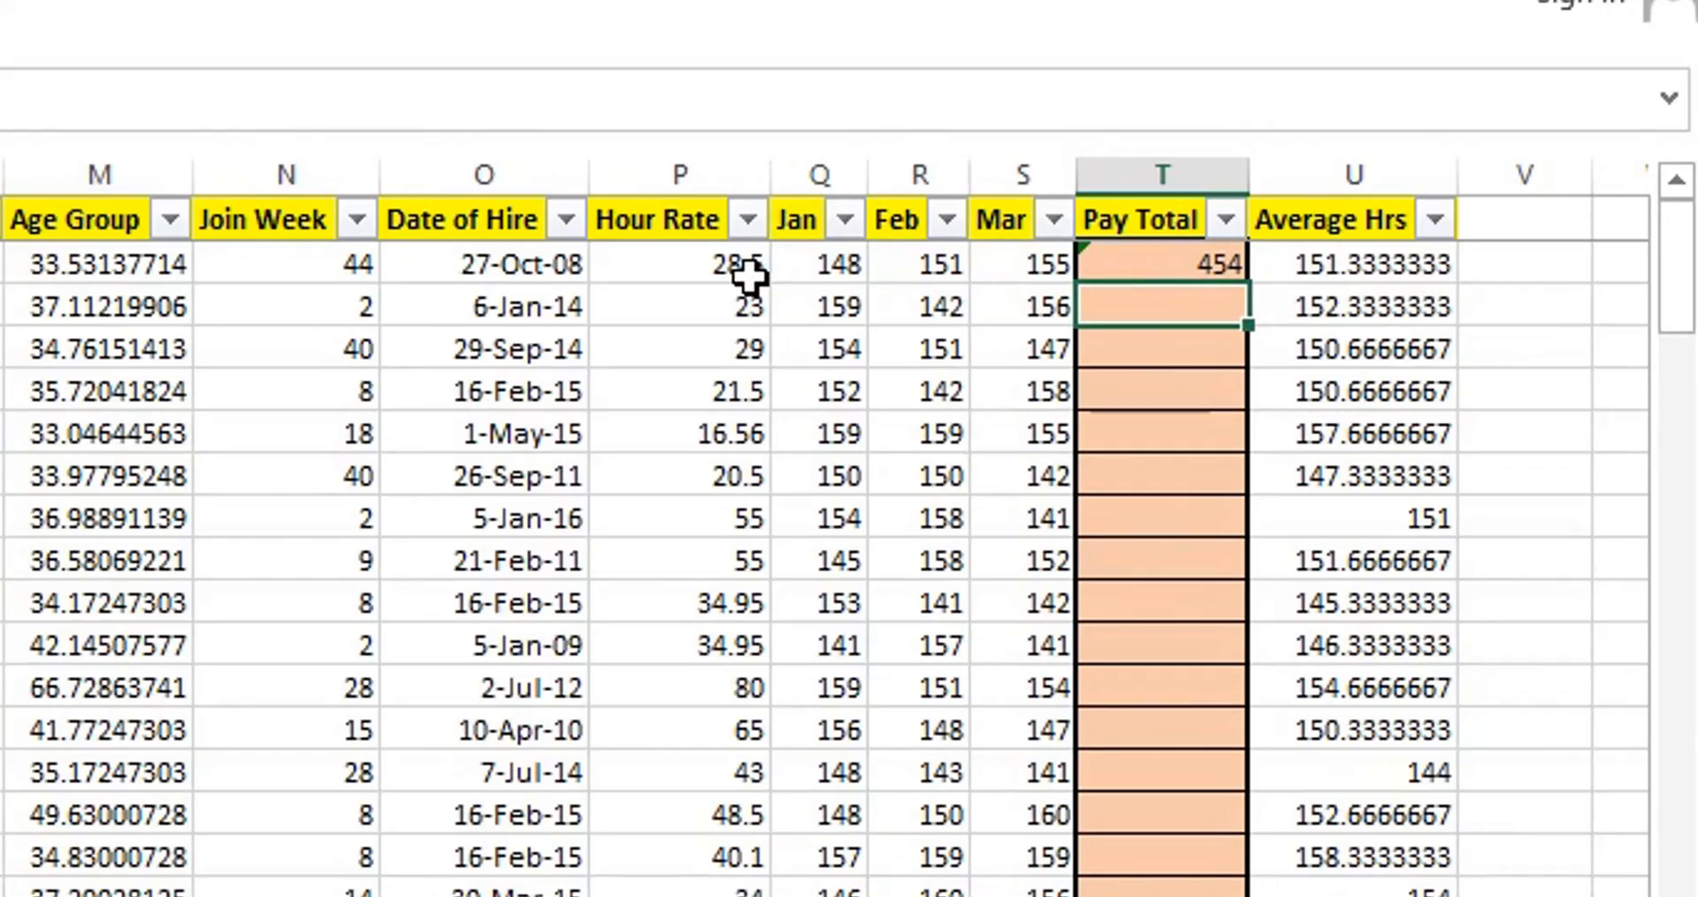
Fill the Pay Total sum formula down the column from T2 through T311.
key("Left")
key("ctrl+Down")
key("Right")
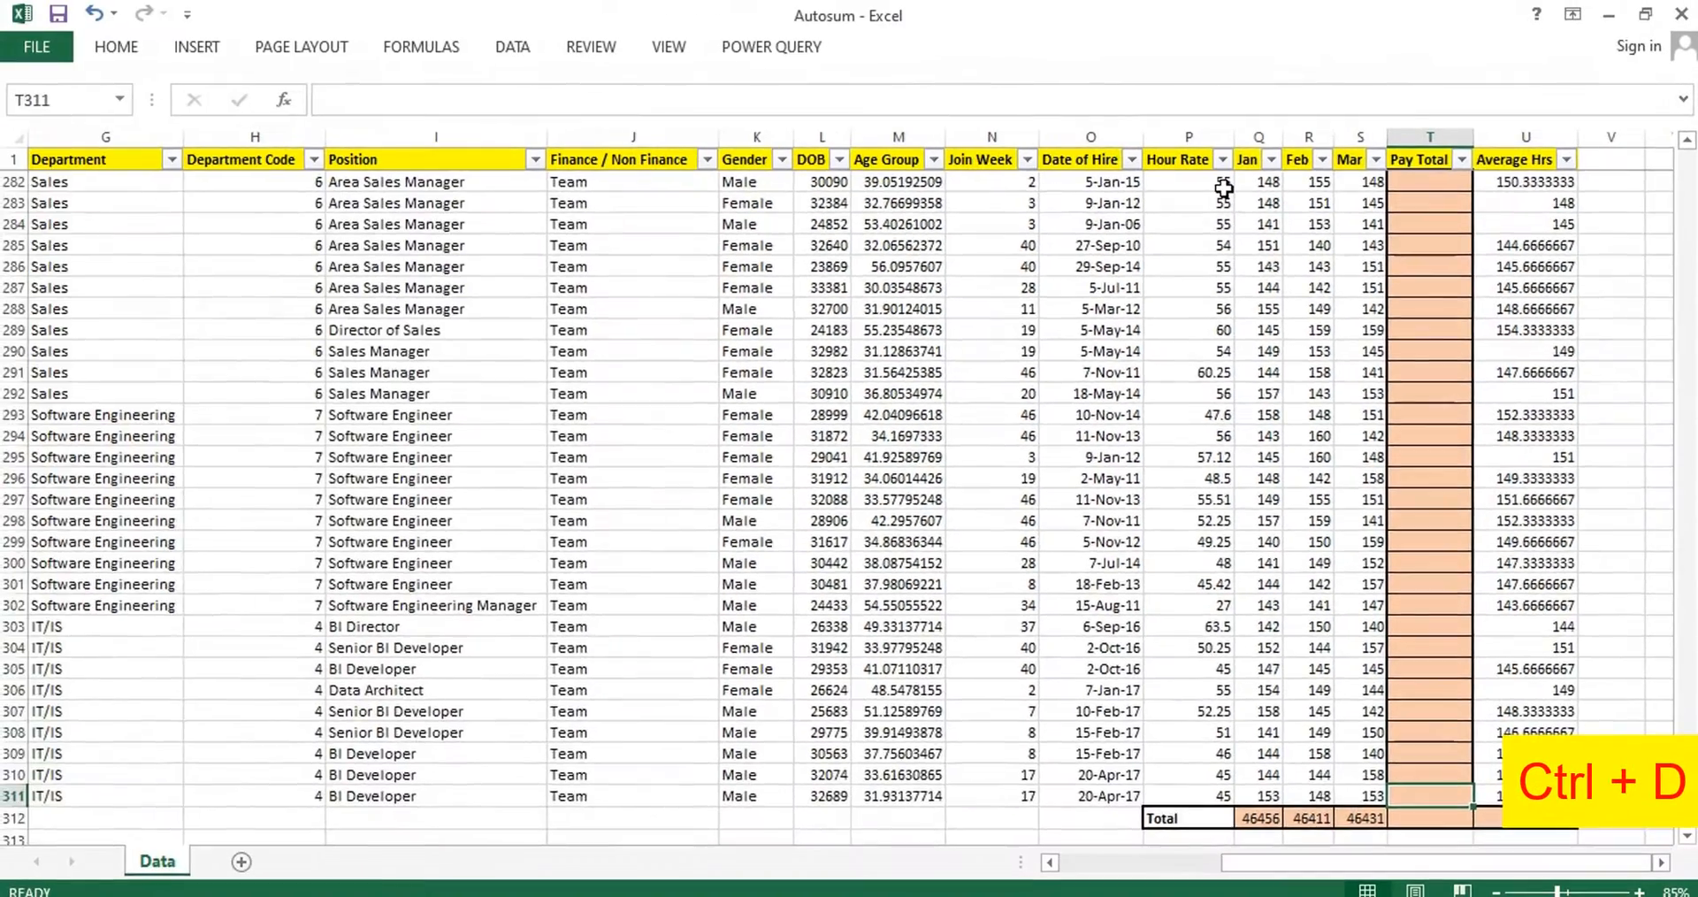
key("ctrl+shift+Up")
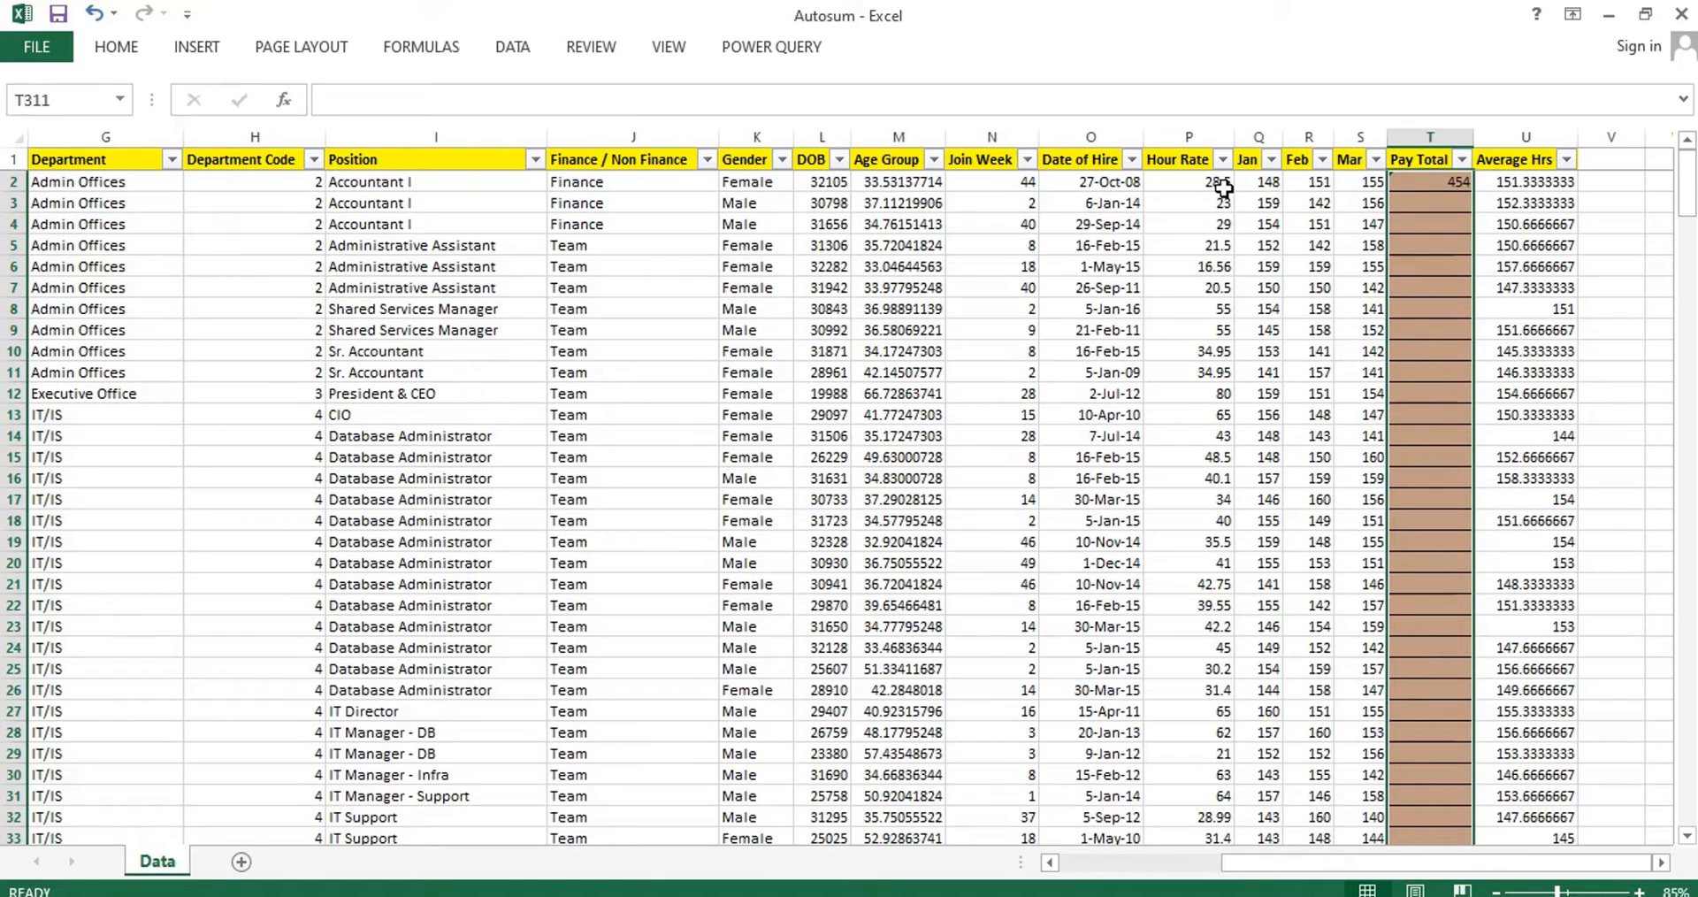
key("alt+equal")
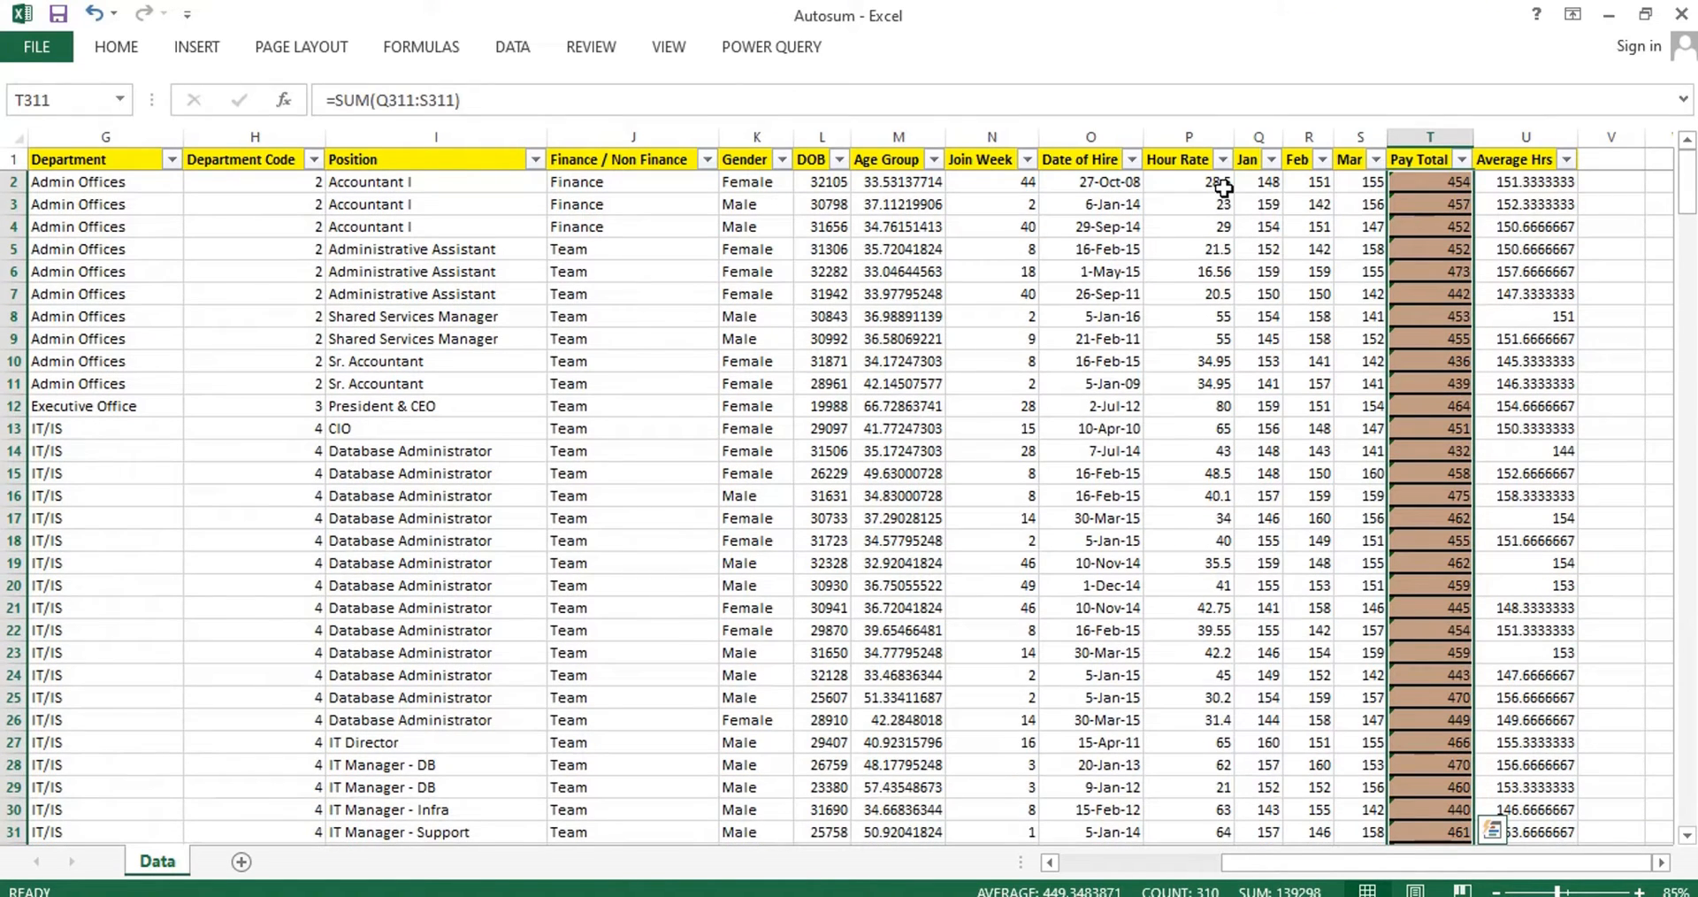
Start a SUBTOTAL formula in the Pay Total column's total cell, T312, with function number 9 (SUM).
key("Down")
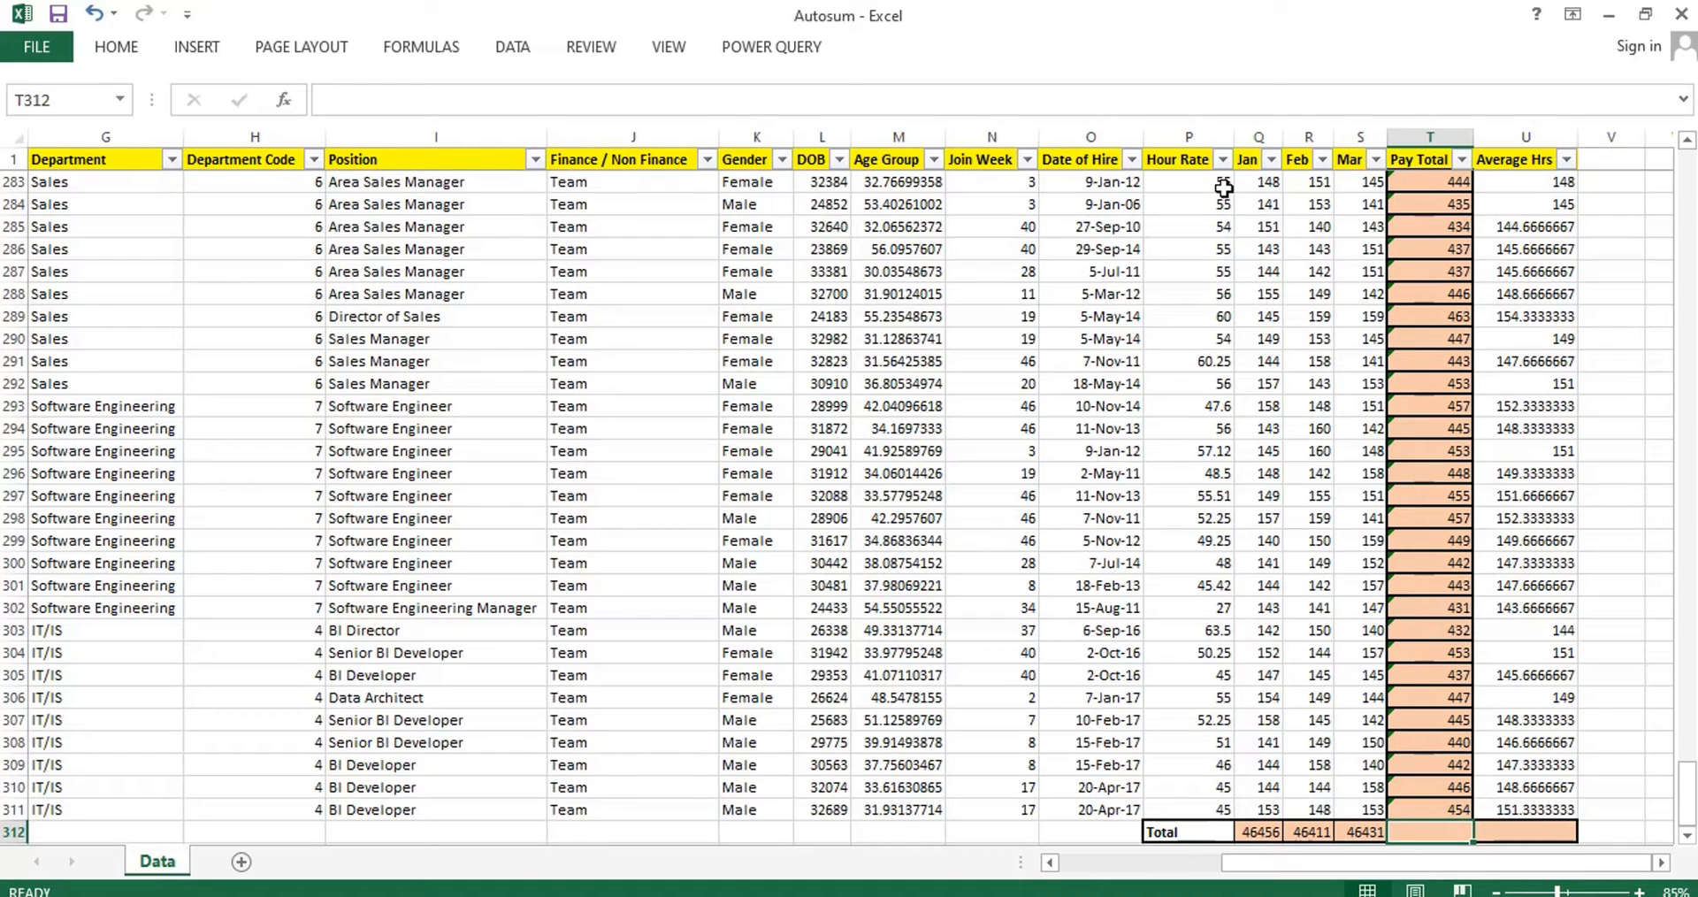
key("Up")
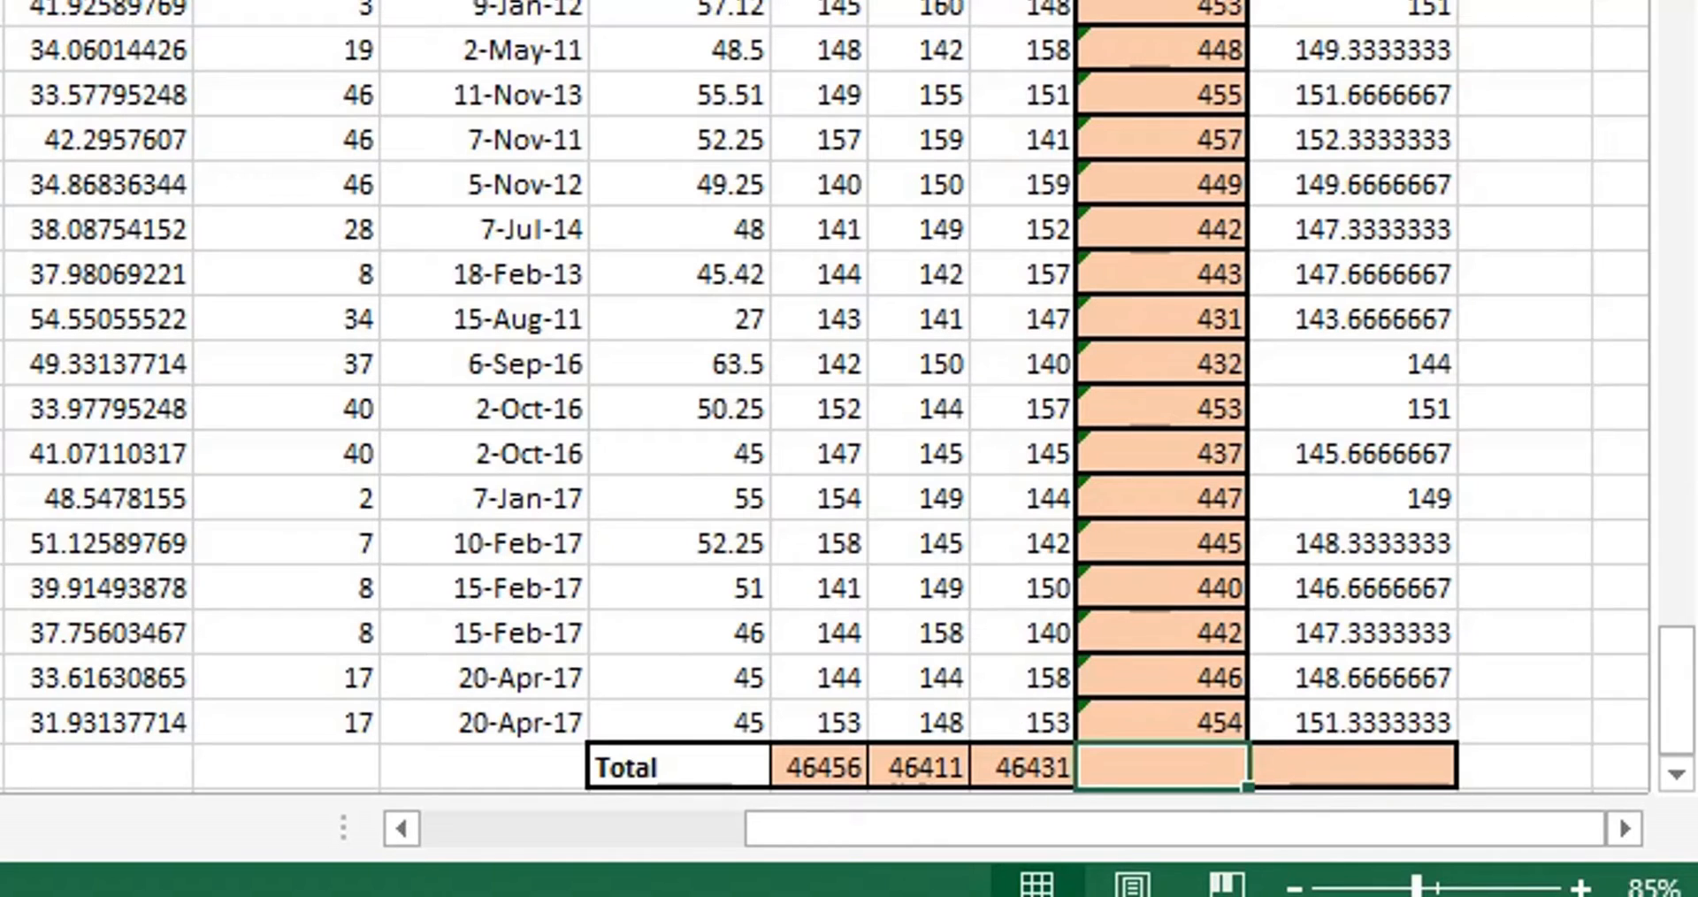
type("=sub")
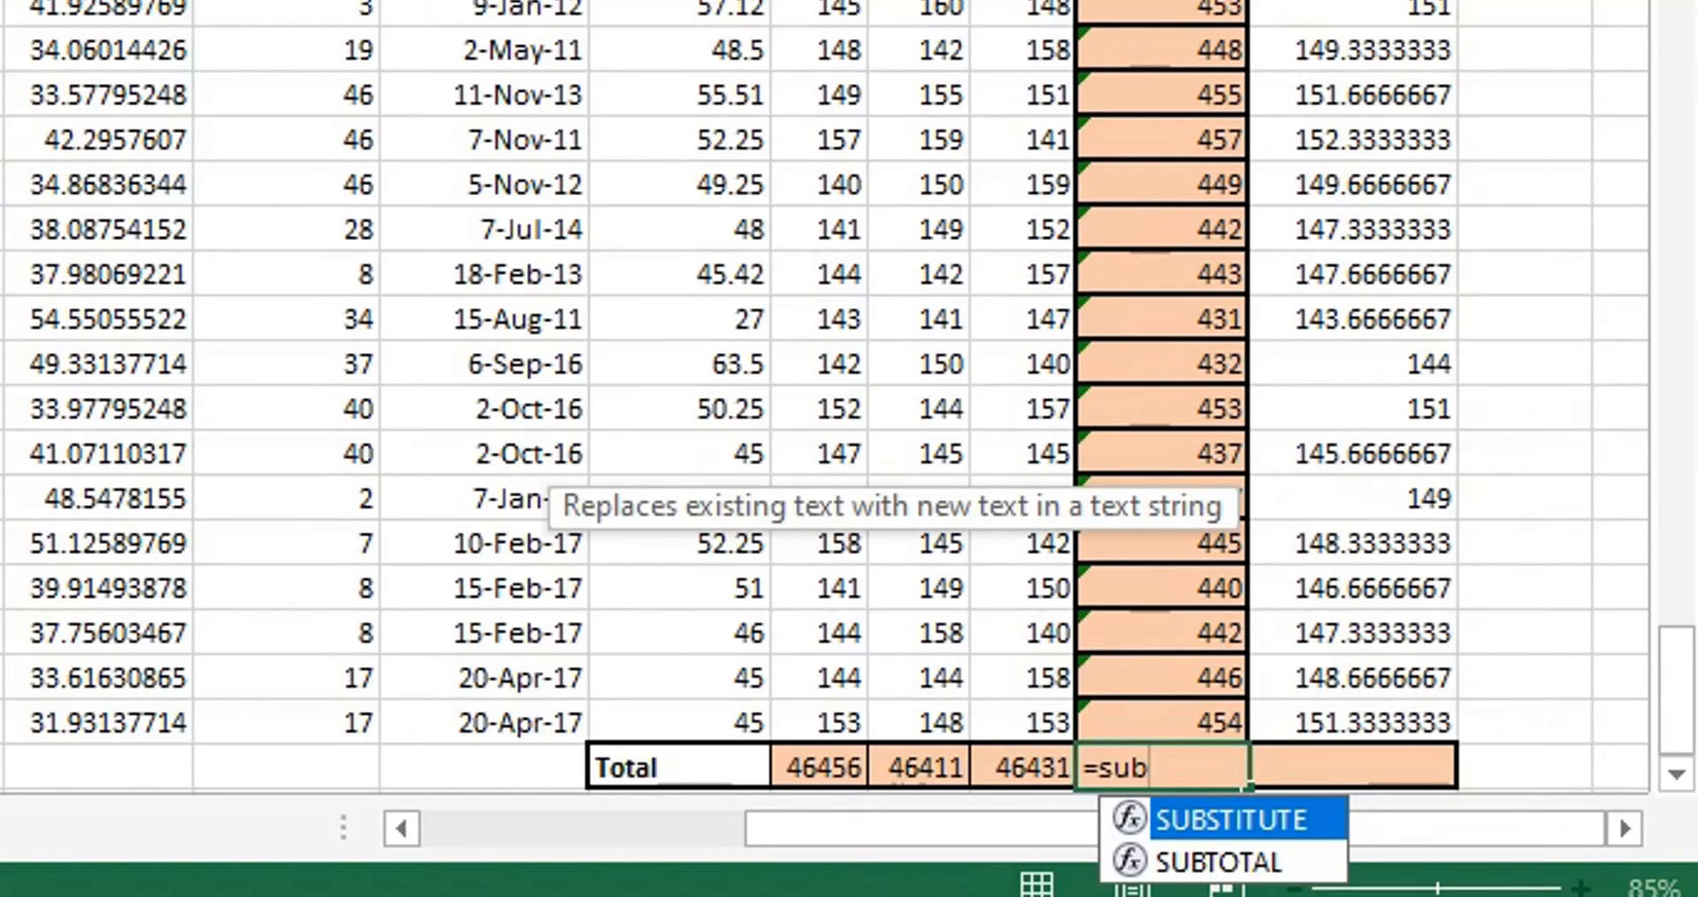
key("Down")
key("Tab")
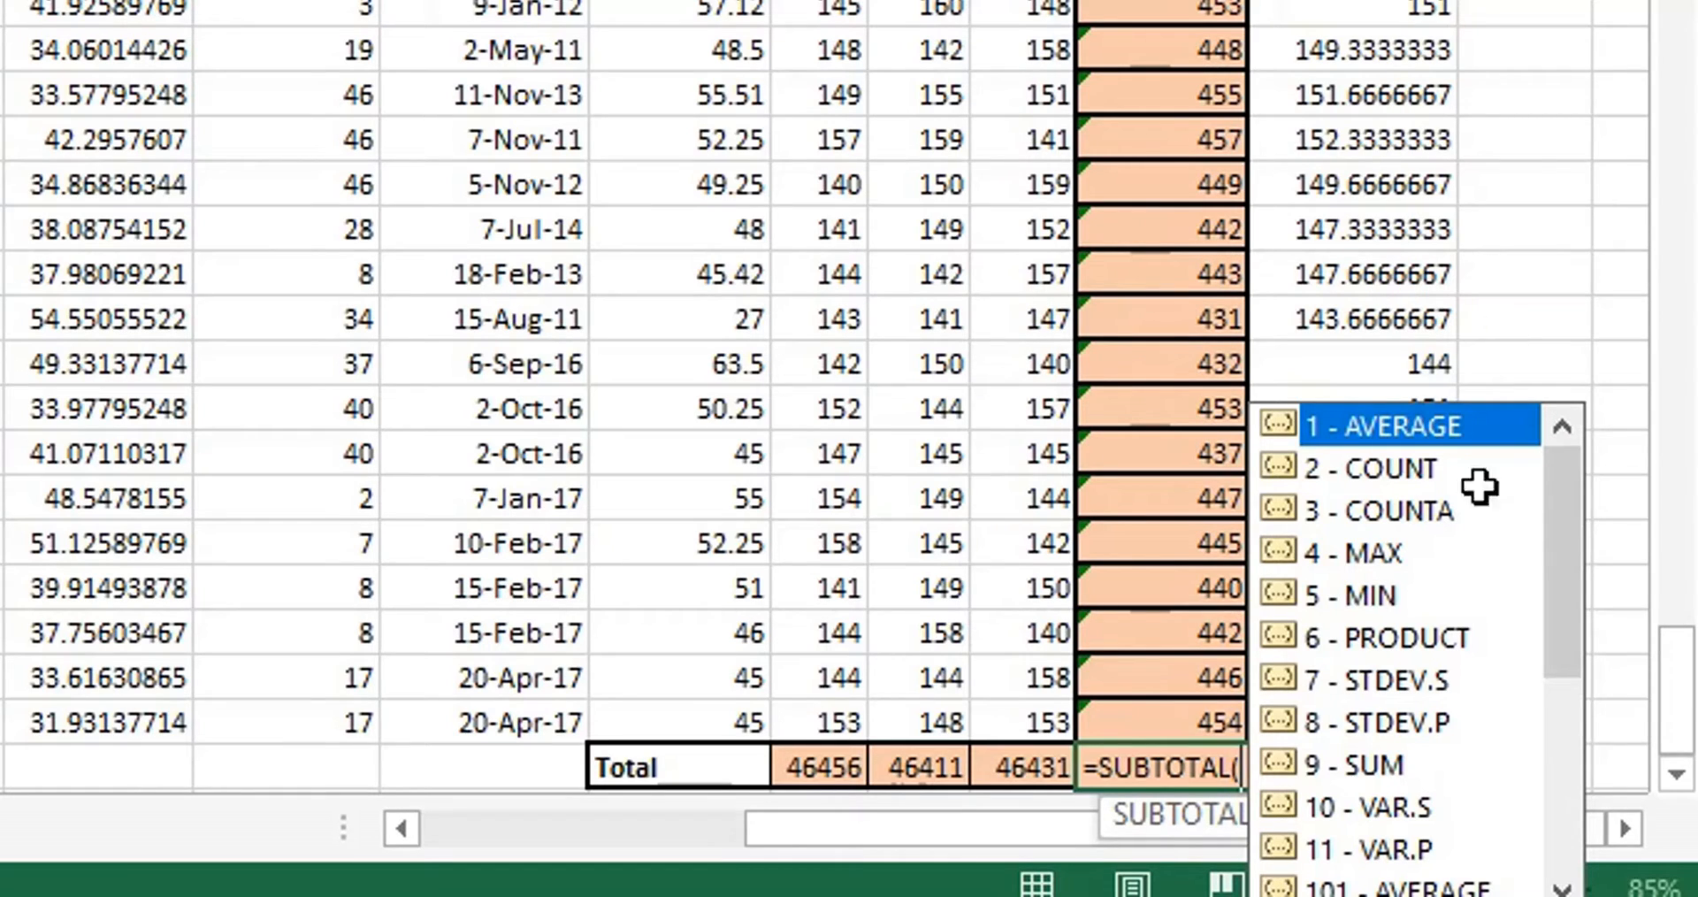
left_click_drag(1559, 522, 1585, 784)
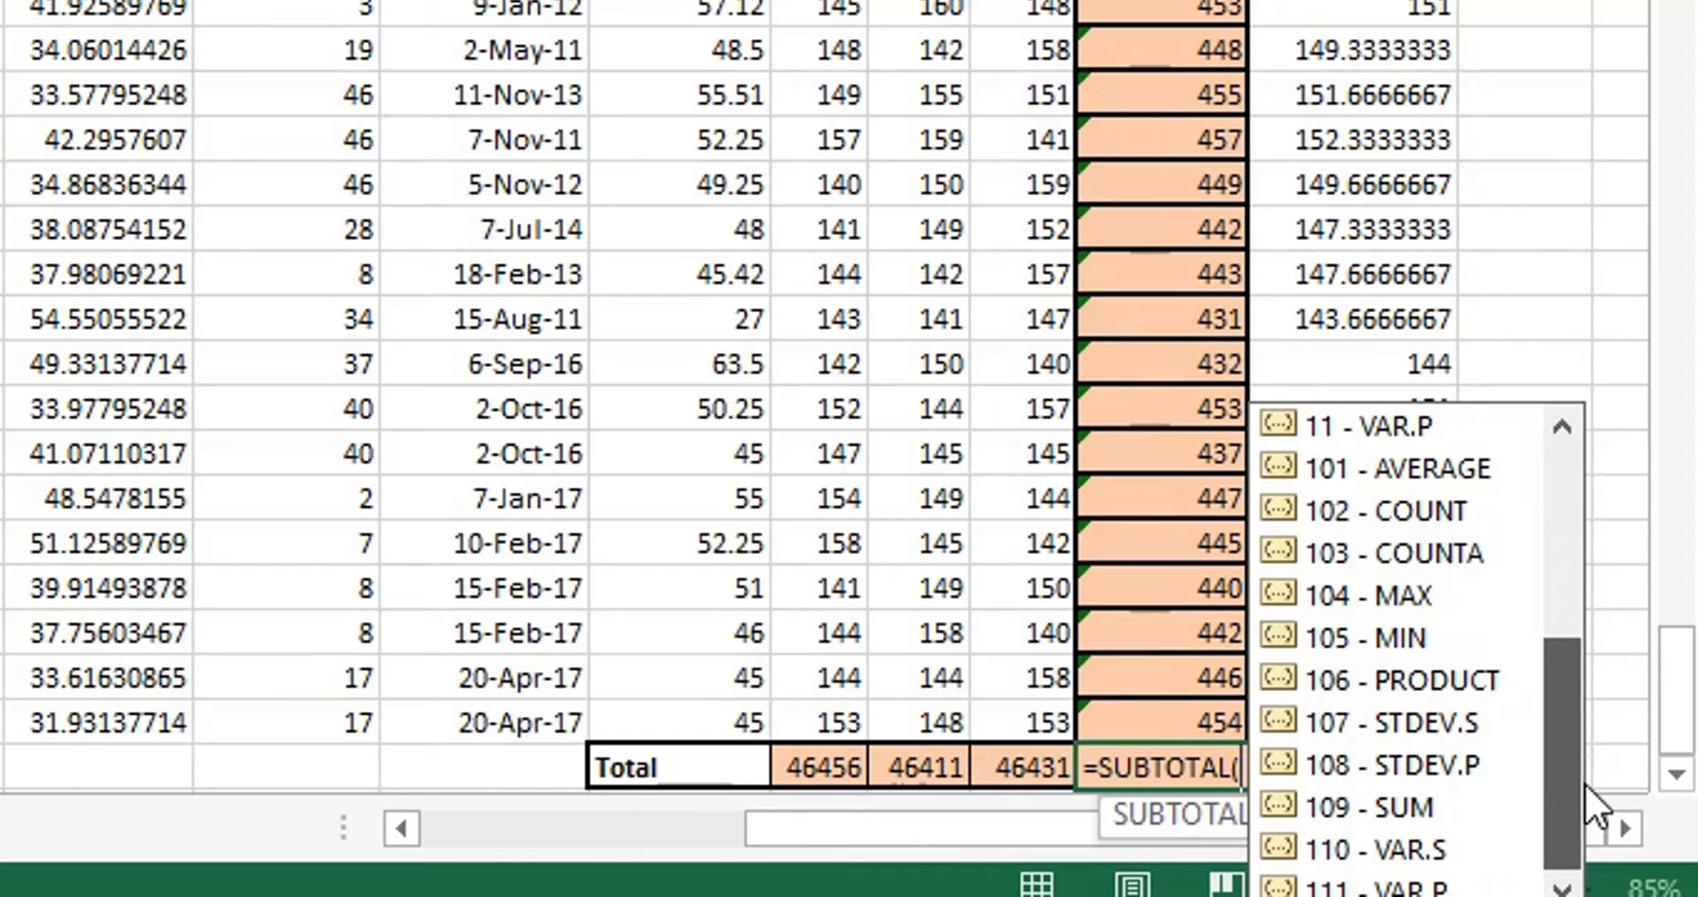
left_click_drag(1567, 681, 1589, 479)
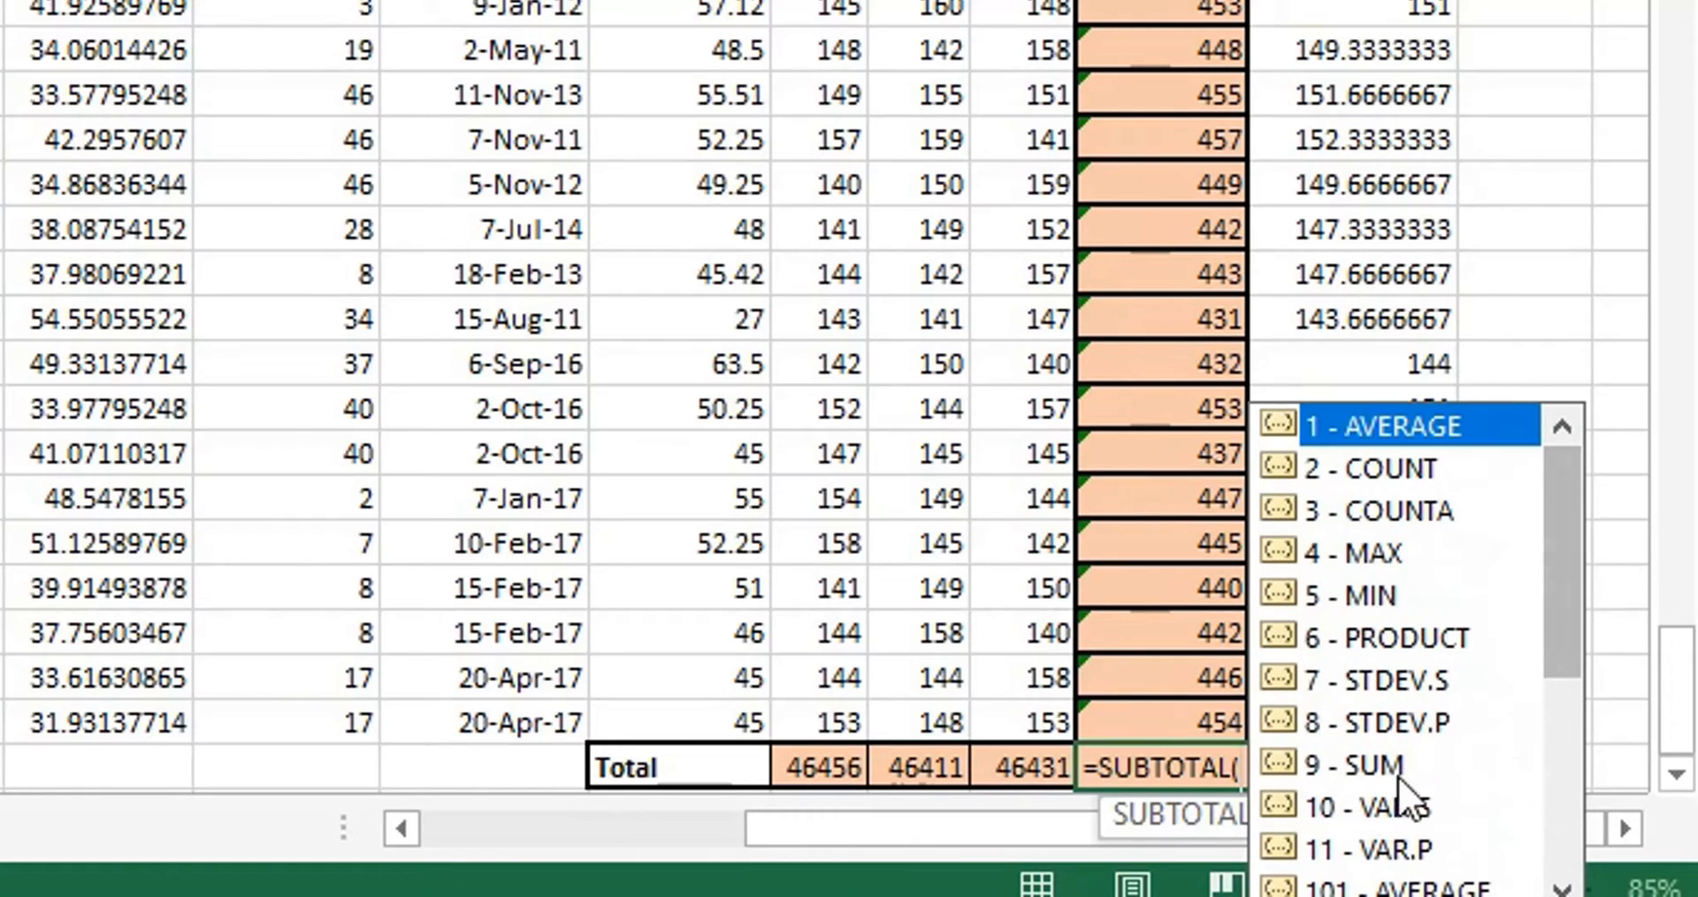
double_click(1373, 769)
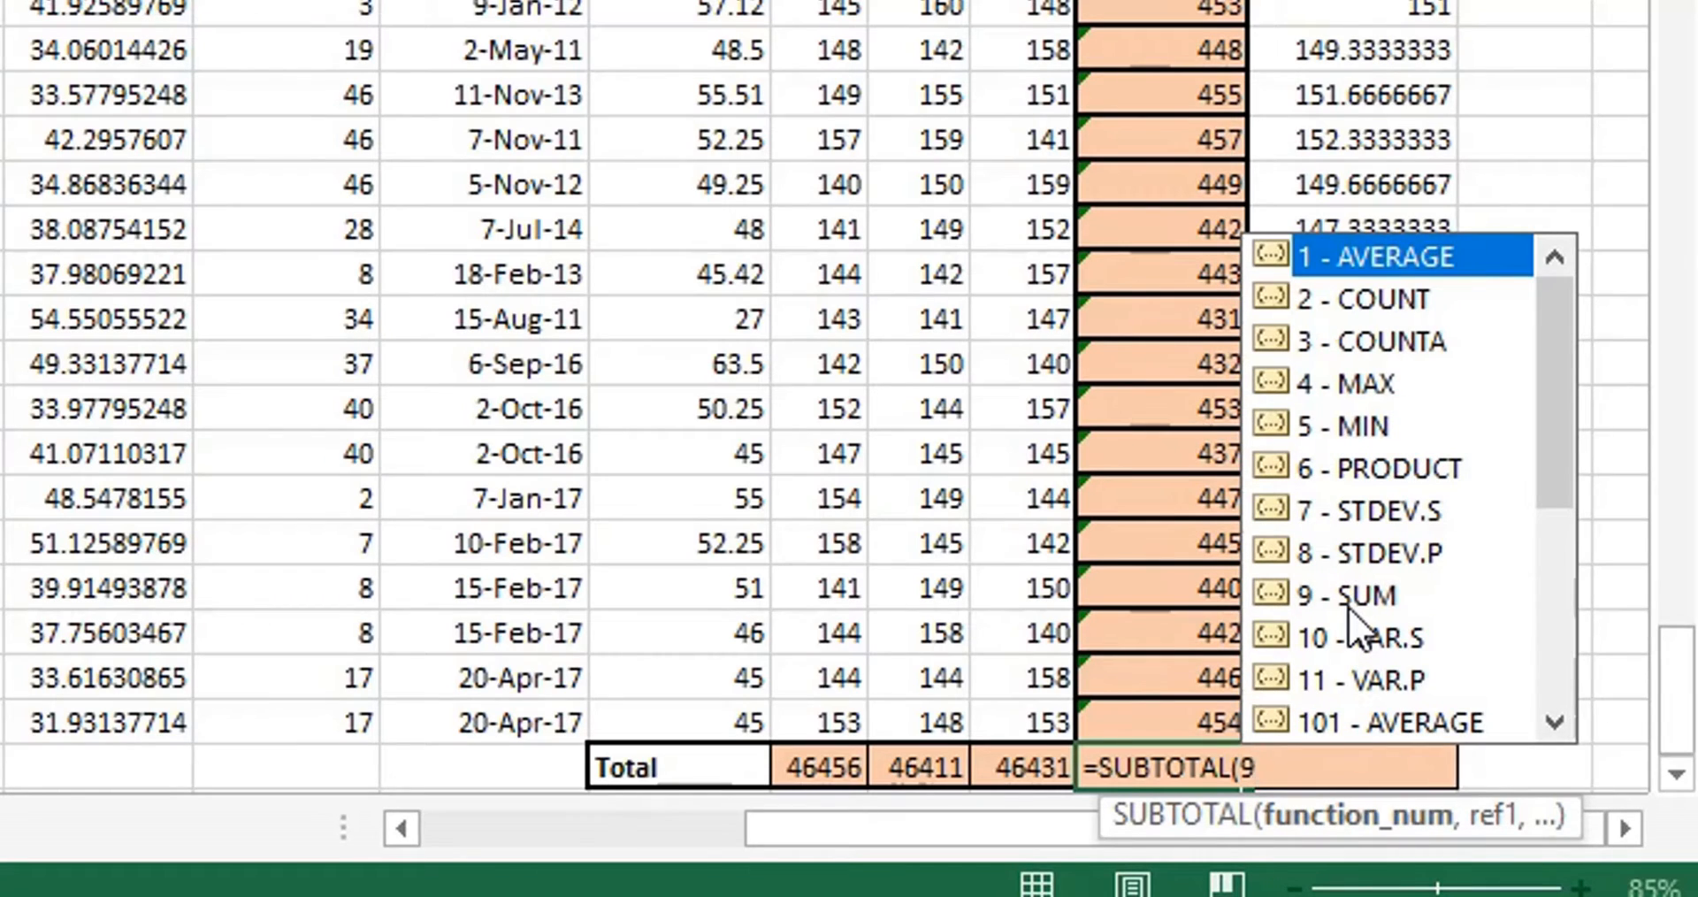
Complete the T312 SUBTOTAL formula with the range T2:T311 and enter it.
type(",")
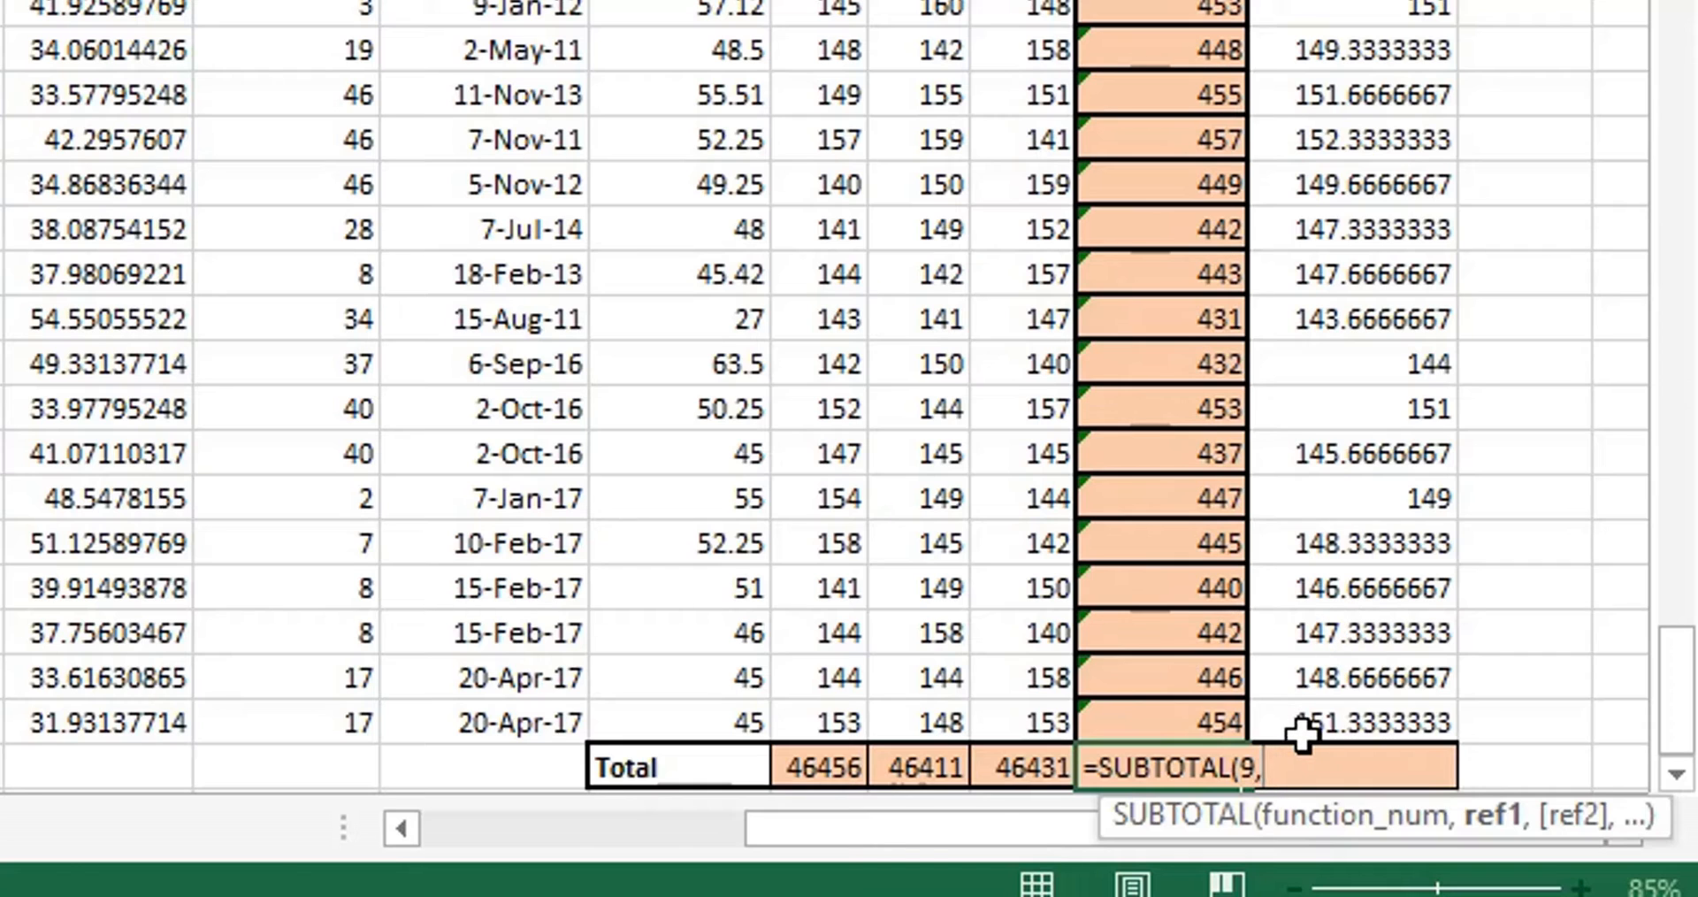
key("Up")
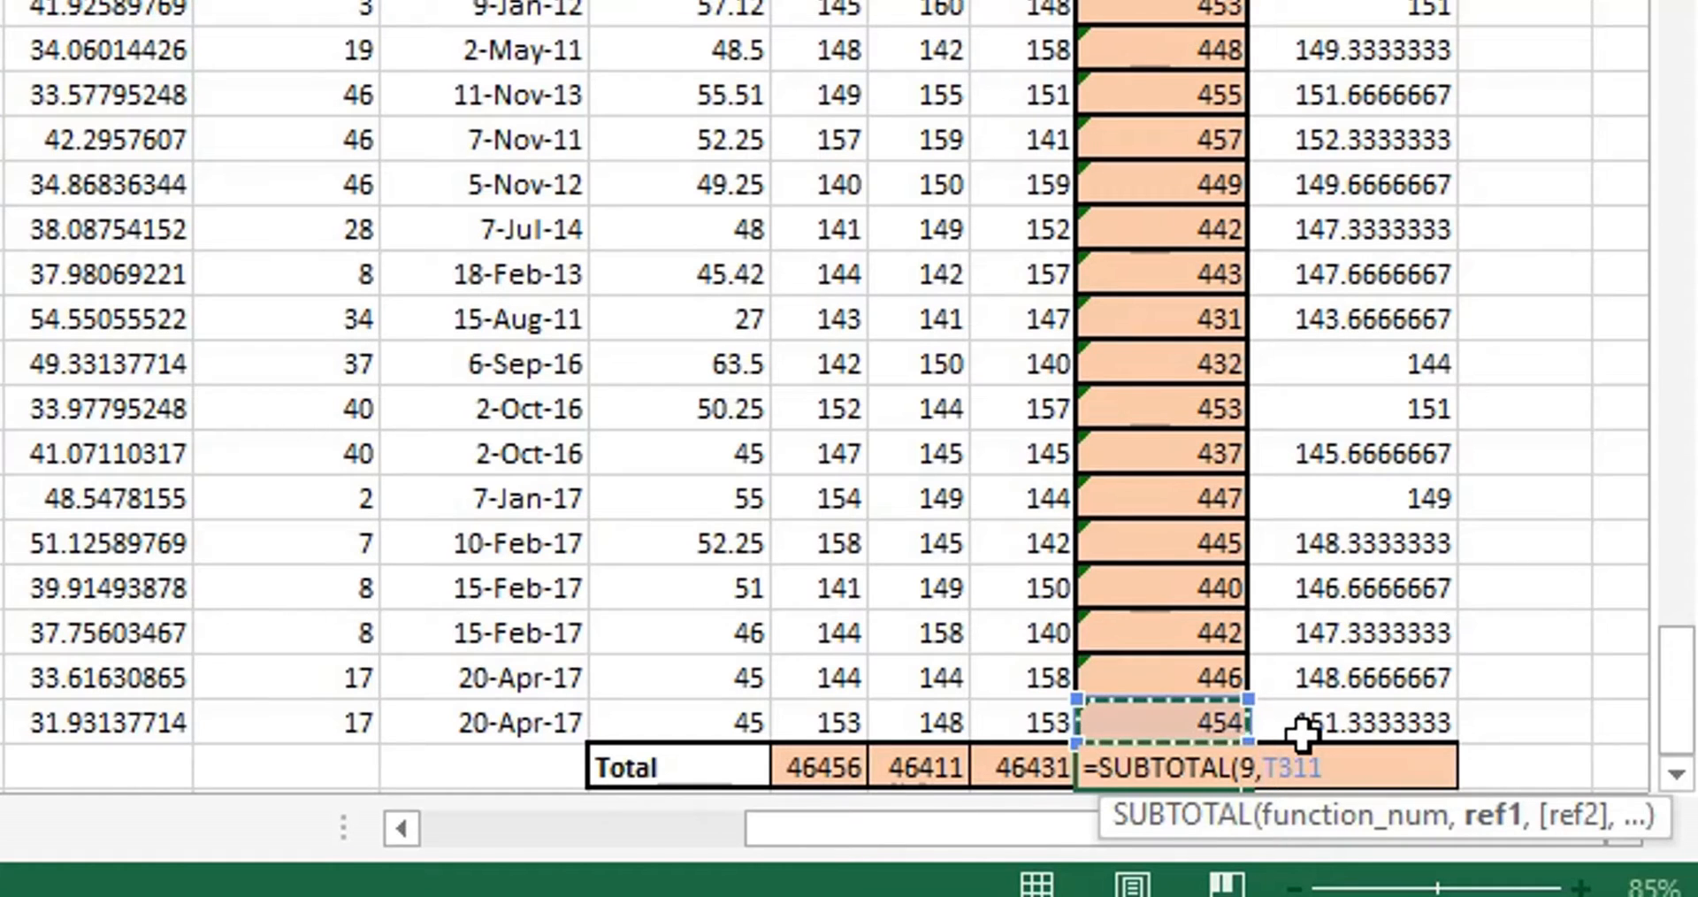
key("ctrl+shift+Up")
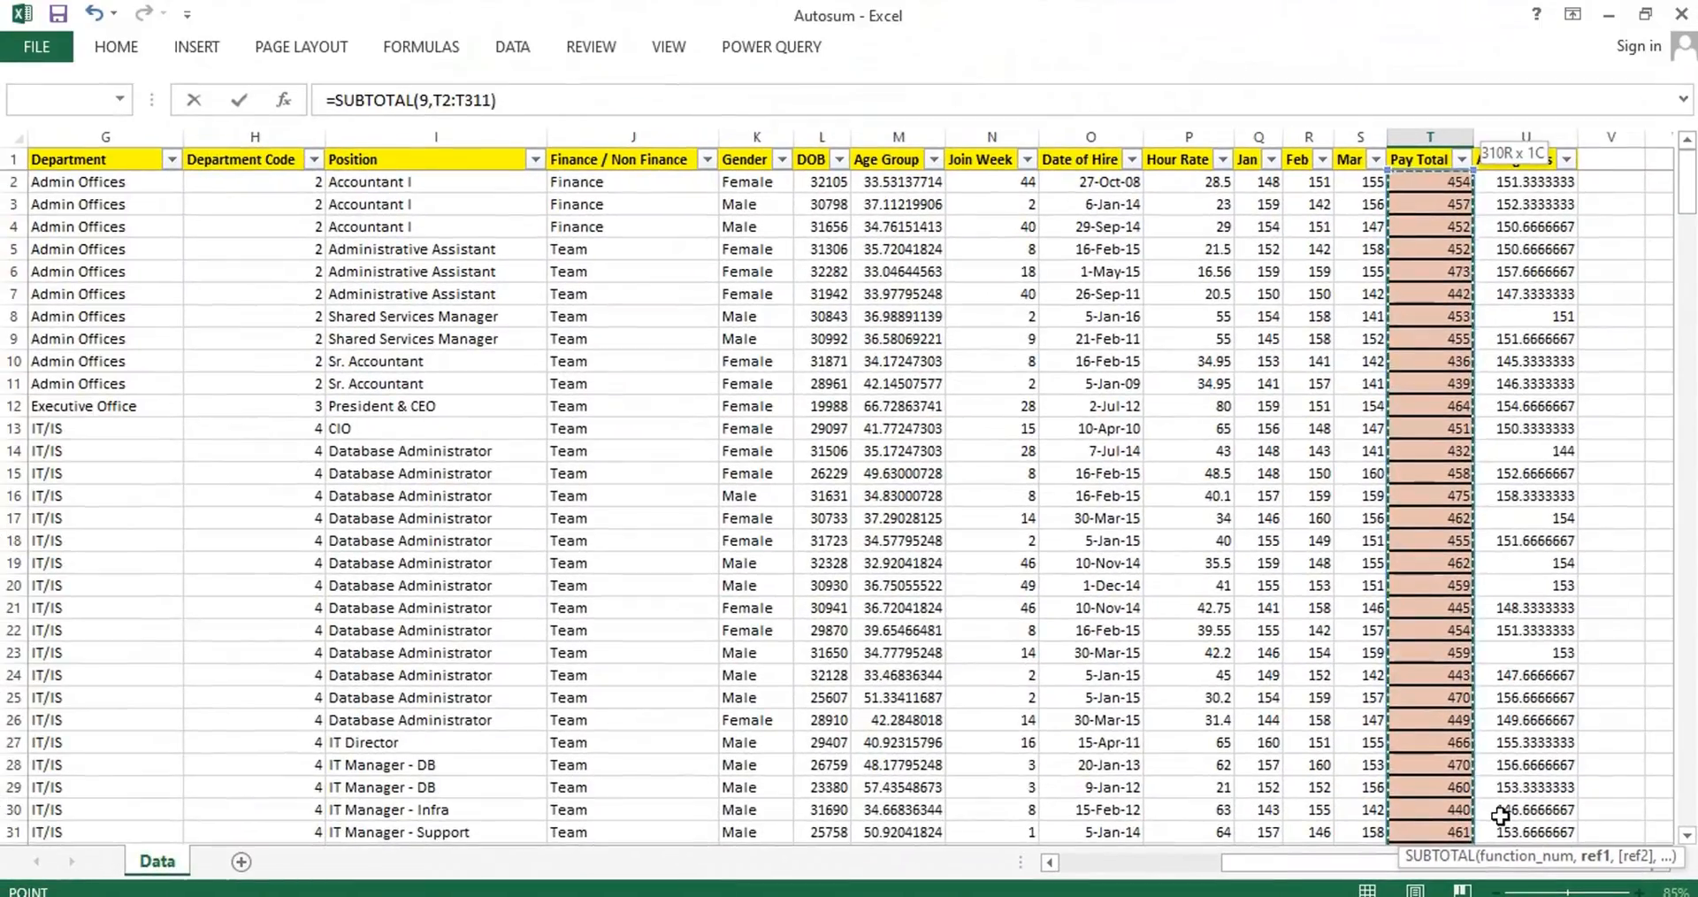
key("ctrl+Return")
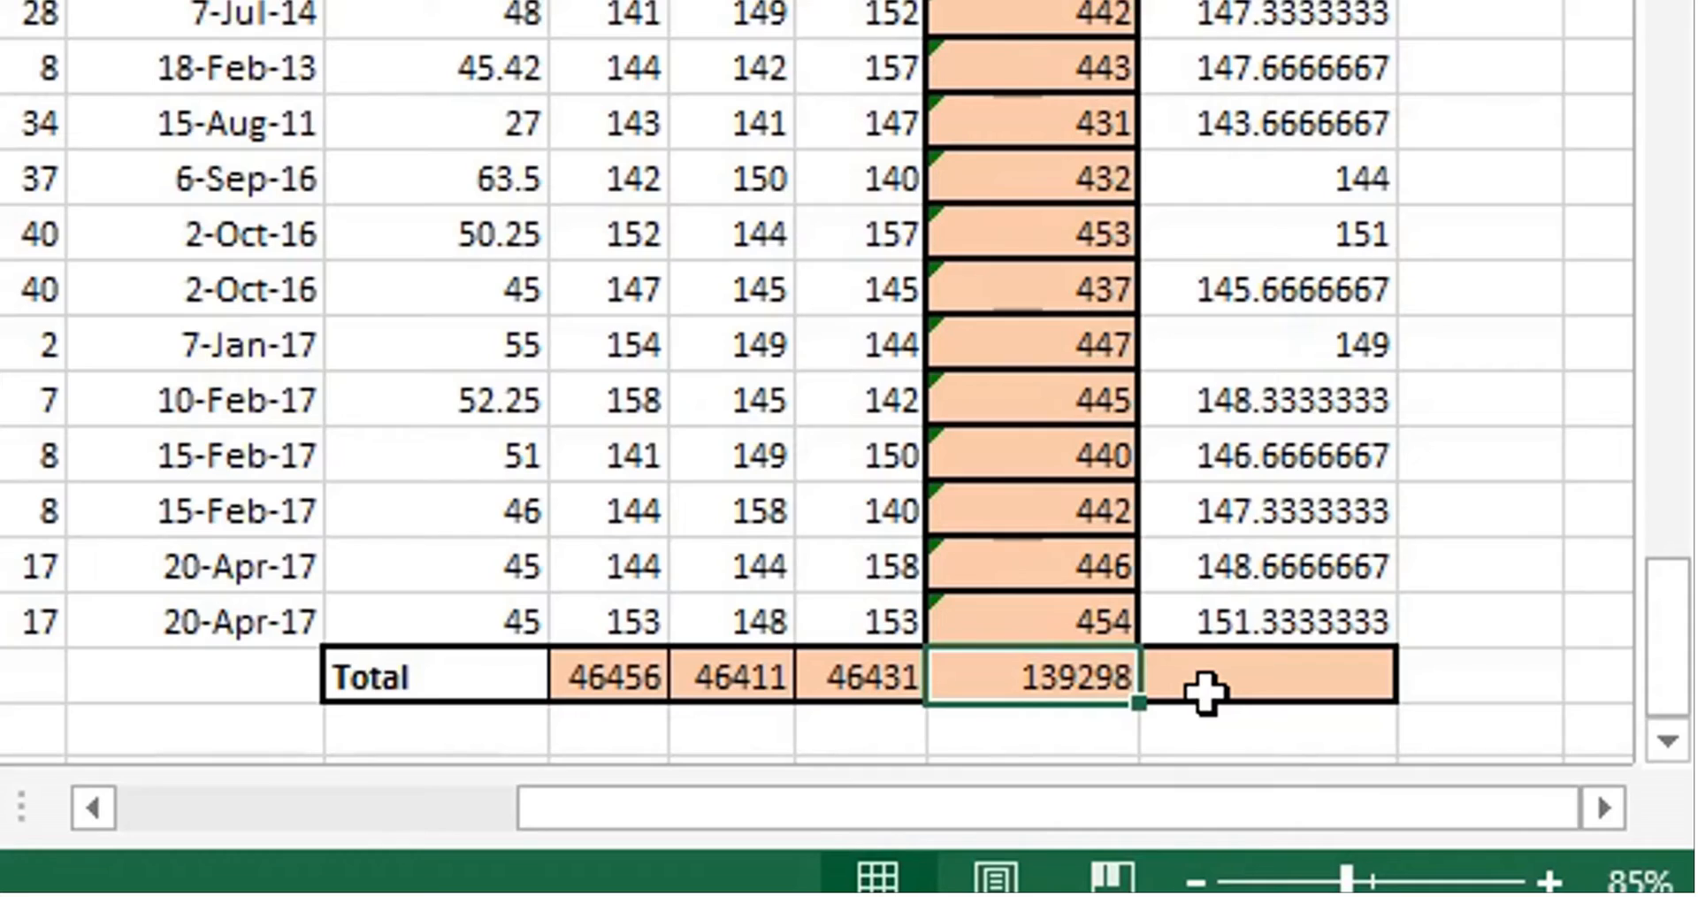
Filter the Employee Name column to show only the first five employees in its filter list.
key("Up")
key("ctrl+Up")
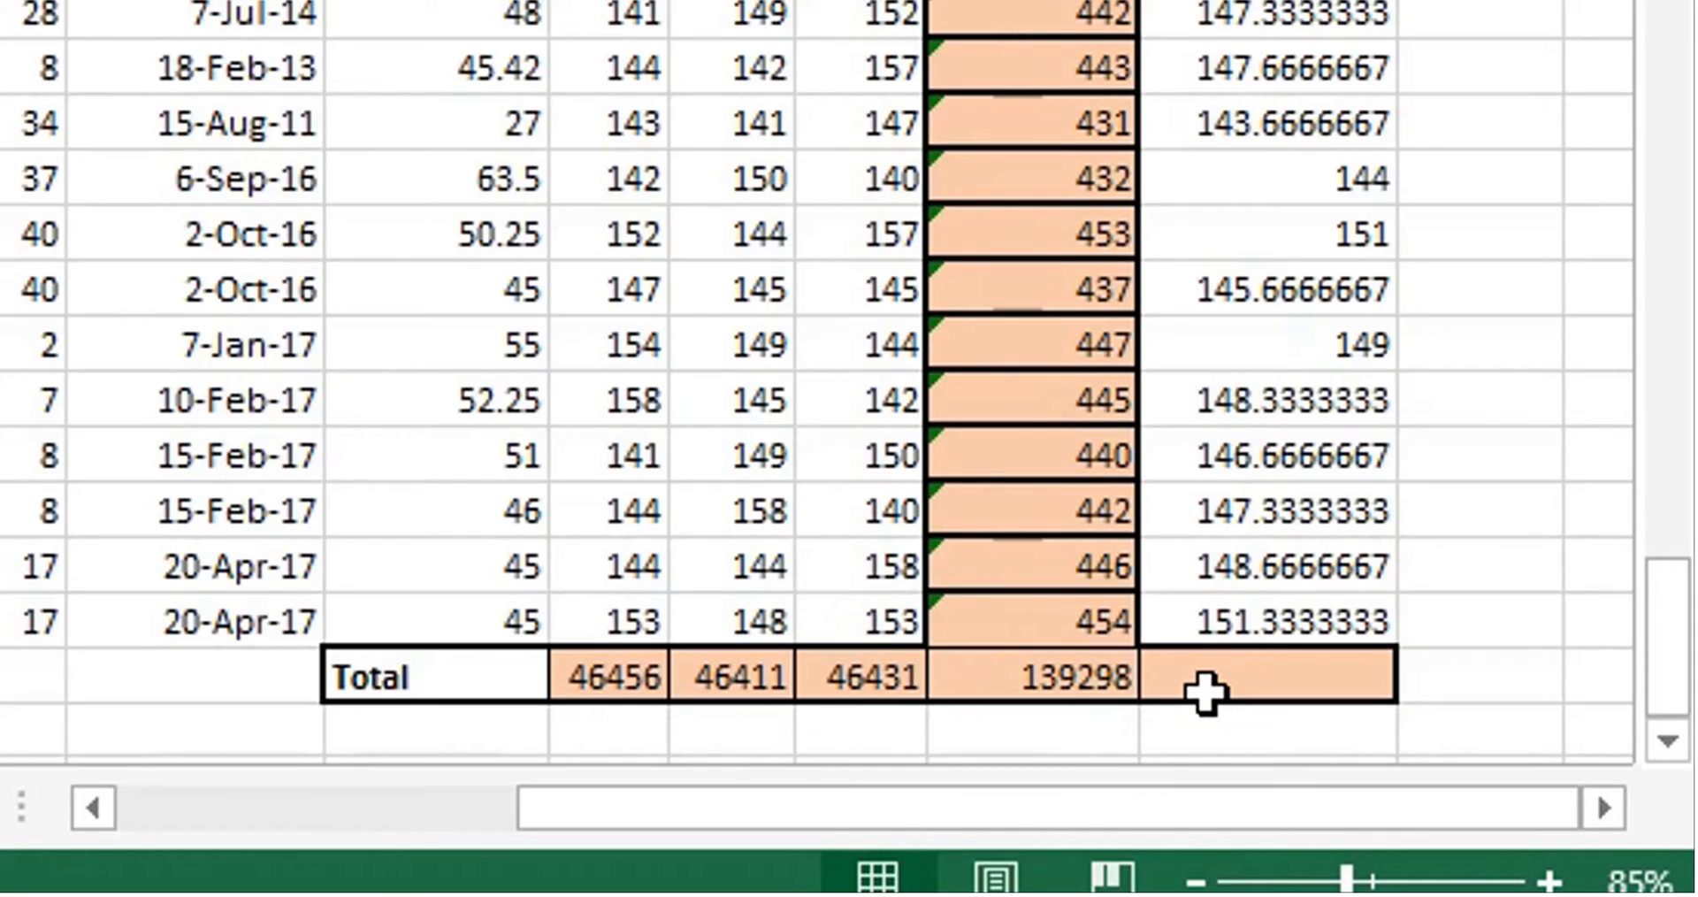
key("ctrl+Home")
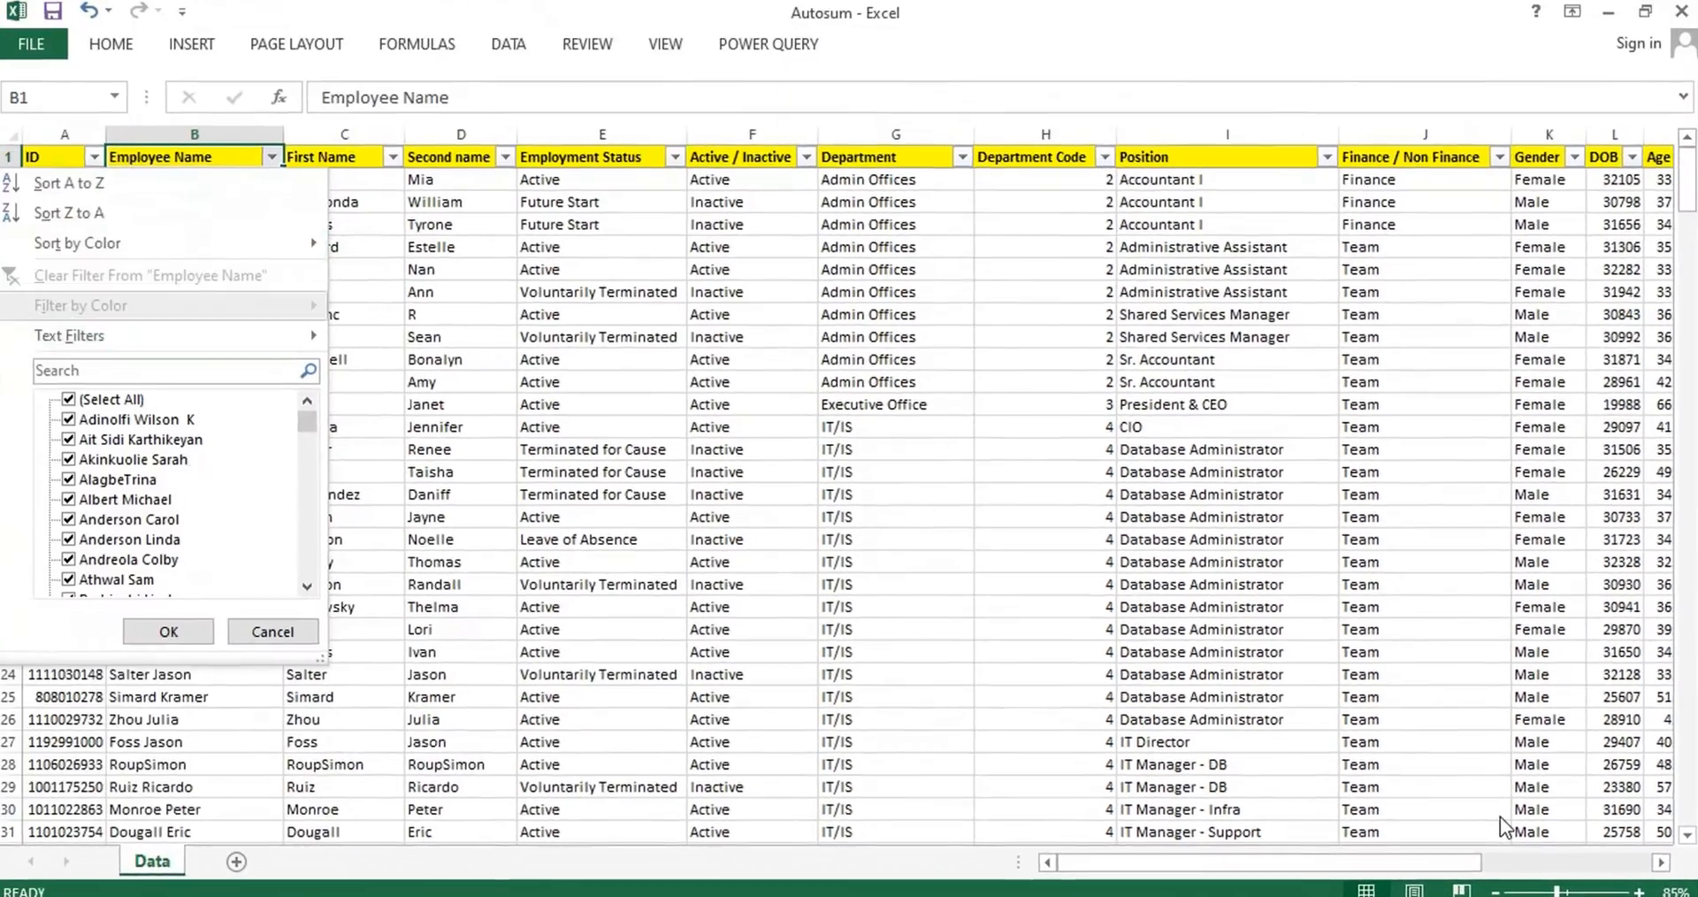
key("space")
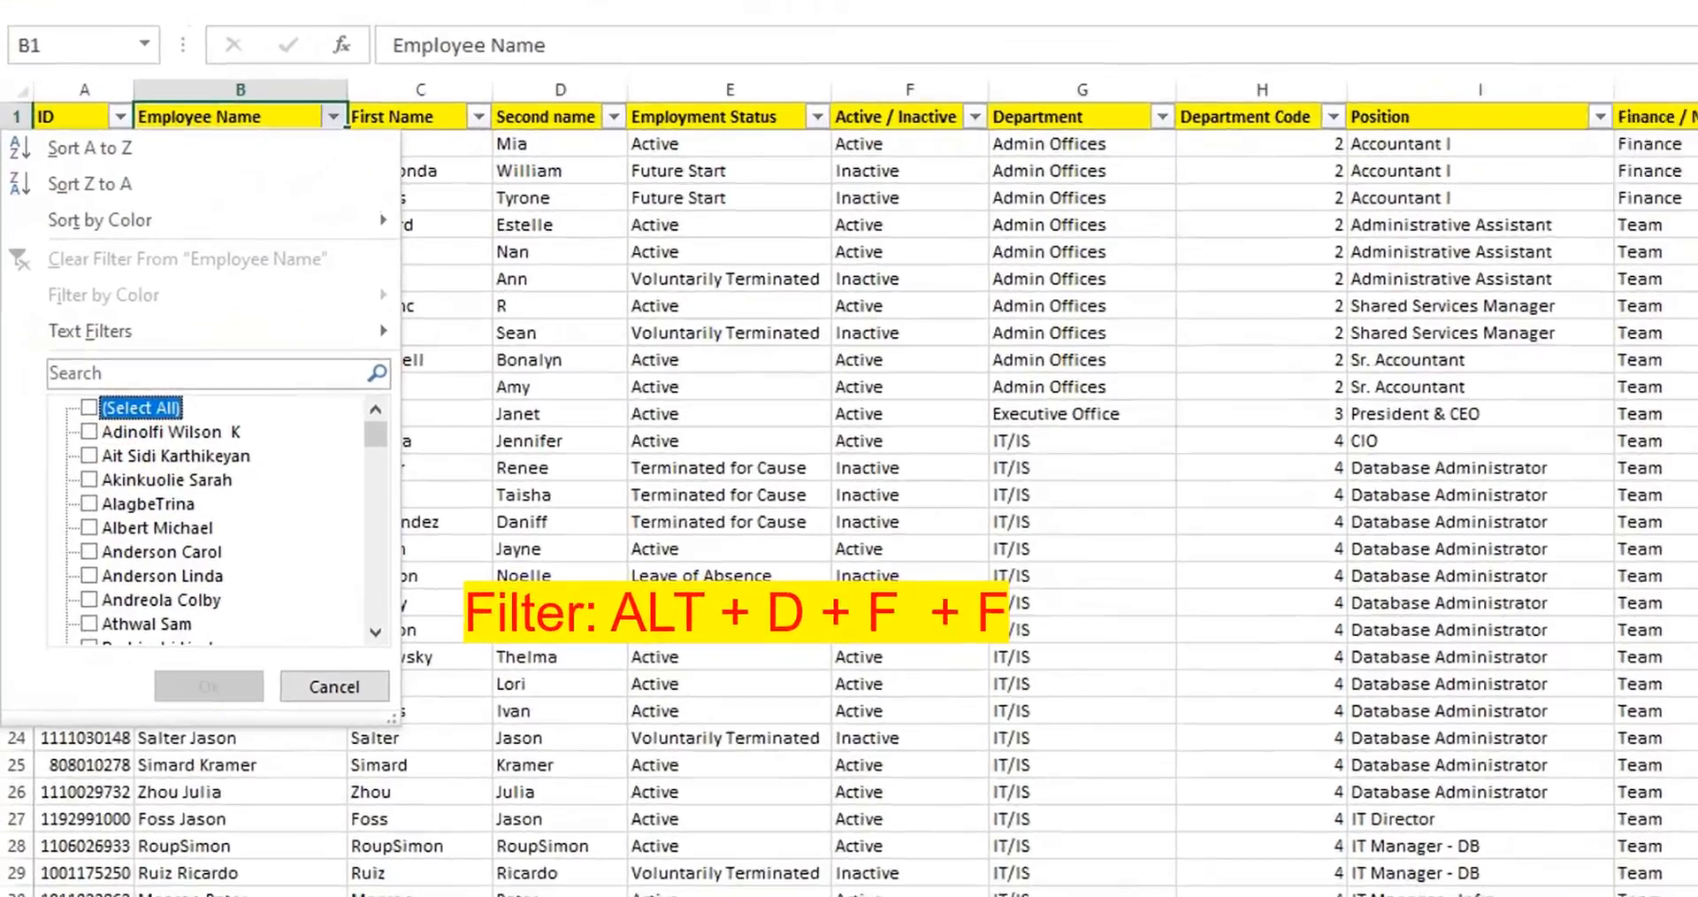
key("Down")
key("space")
key("Down")
key("space")
key("Down")
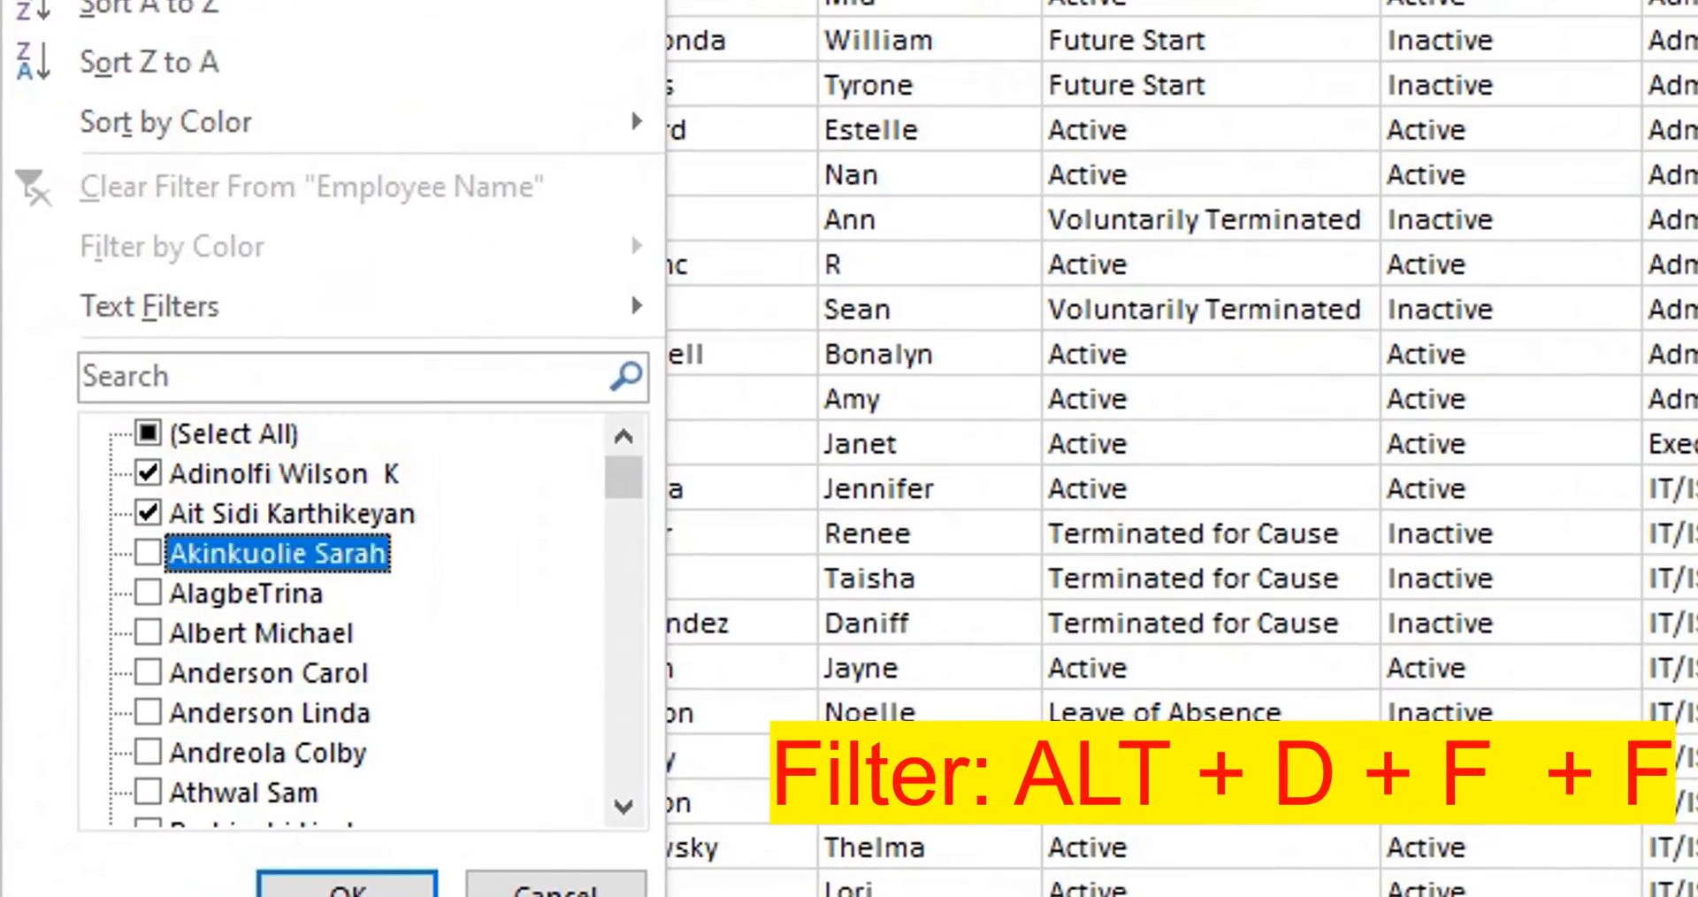
key("space")
key("Down")
key("space")
key("Down")
key("space")
key("Return")
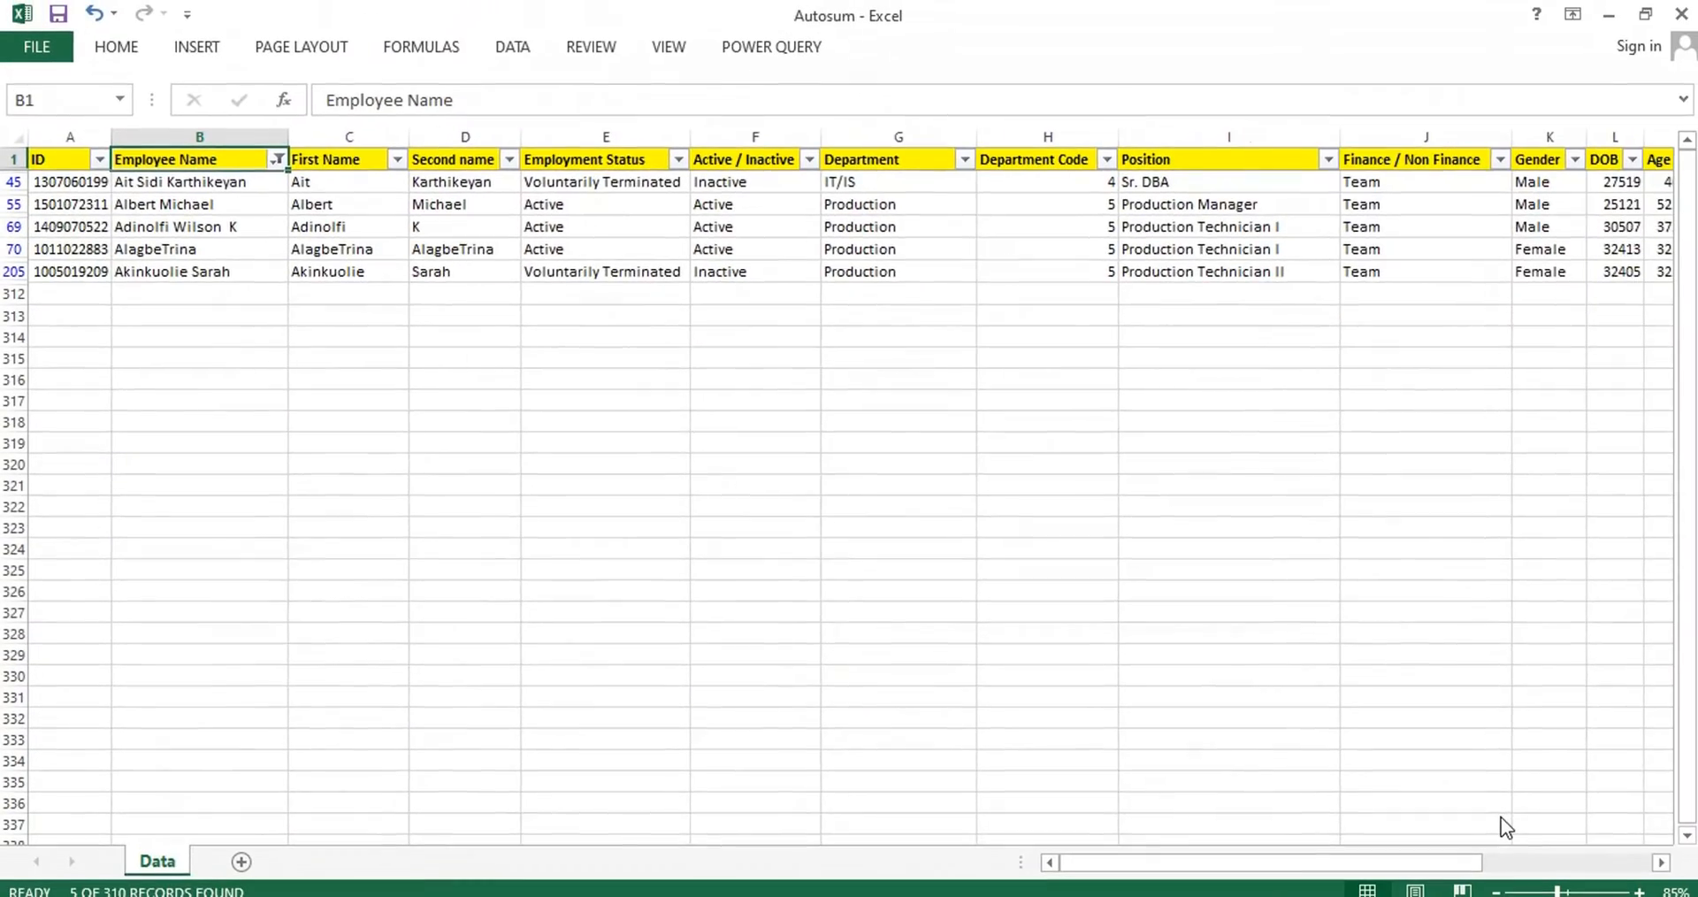
Compare the Jan to Mar totals in Q312:S312 with the Pay Total subtotal in T312 for the filtered rows.
key("ctrl+Right")
key("Down")
key("Down")
key("Down")
key("Down")
key("Down")
key("Down")
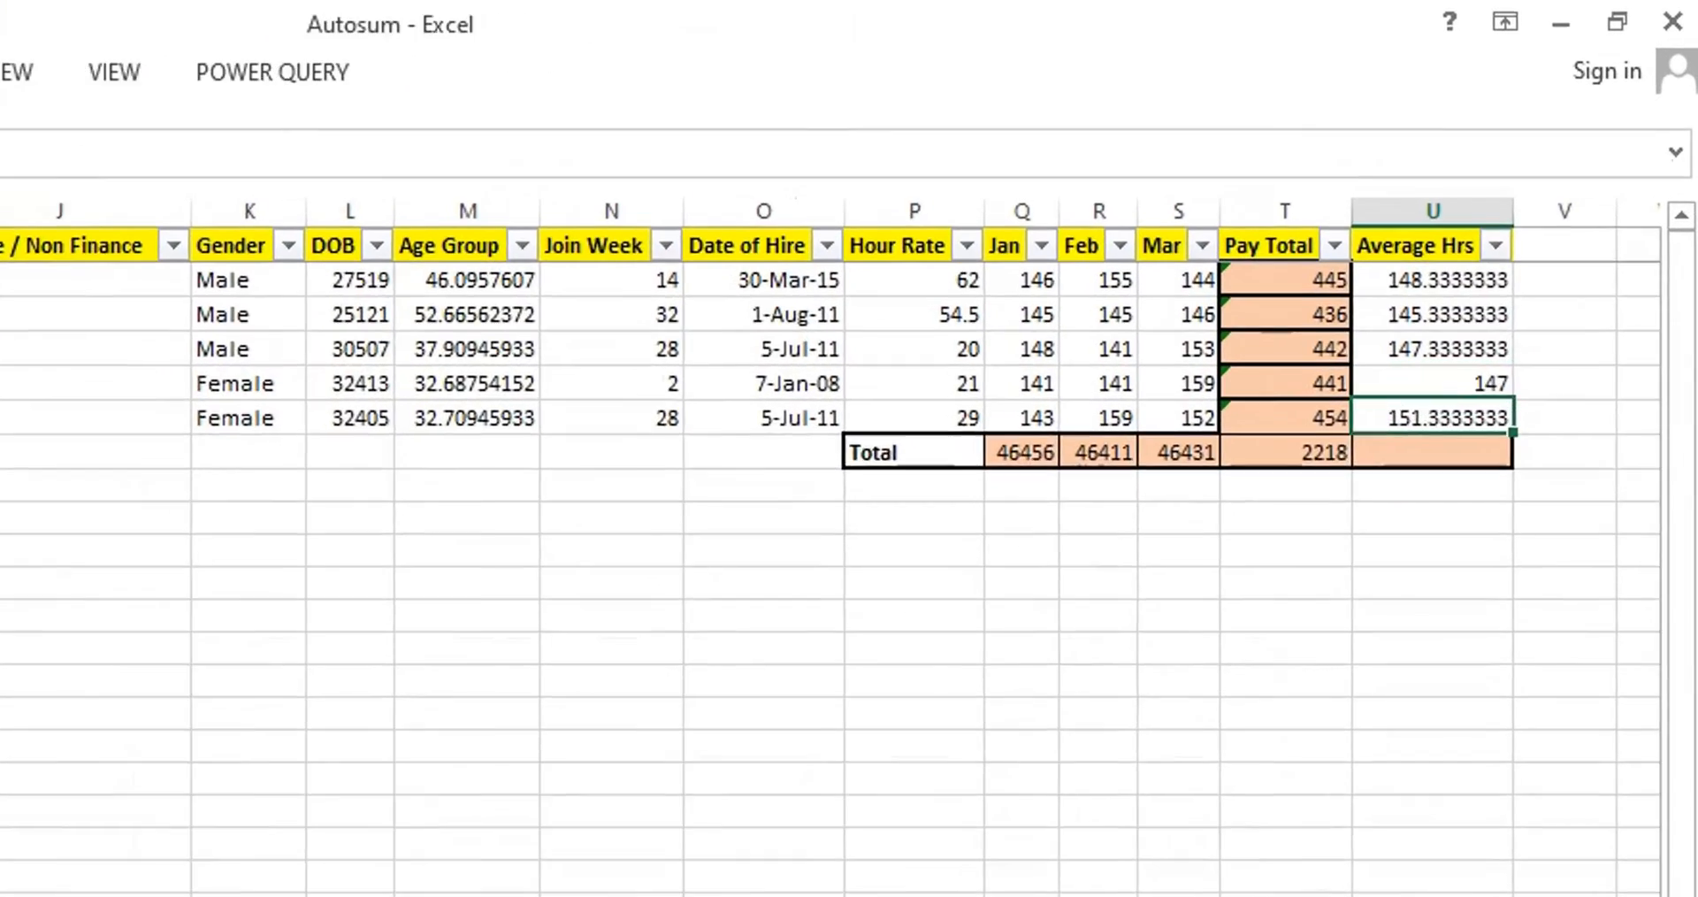
key("Left")
key("Left")
key("Left")
key("Left")
key("shift+Right")
key("shift+Right")
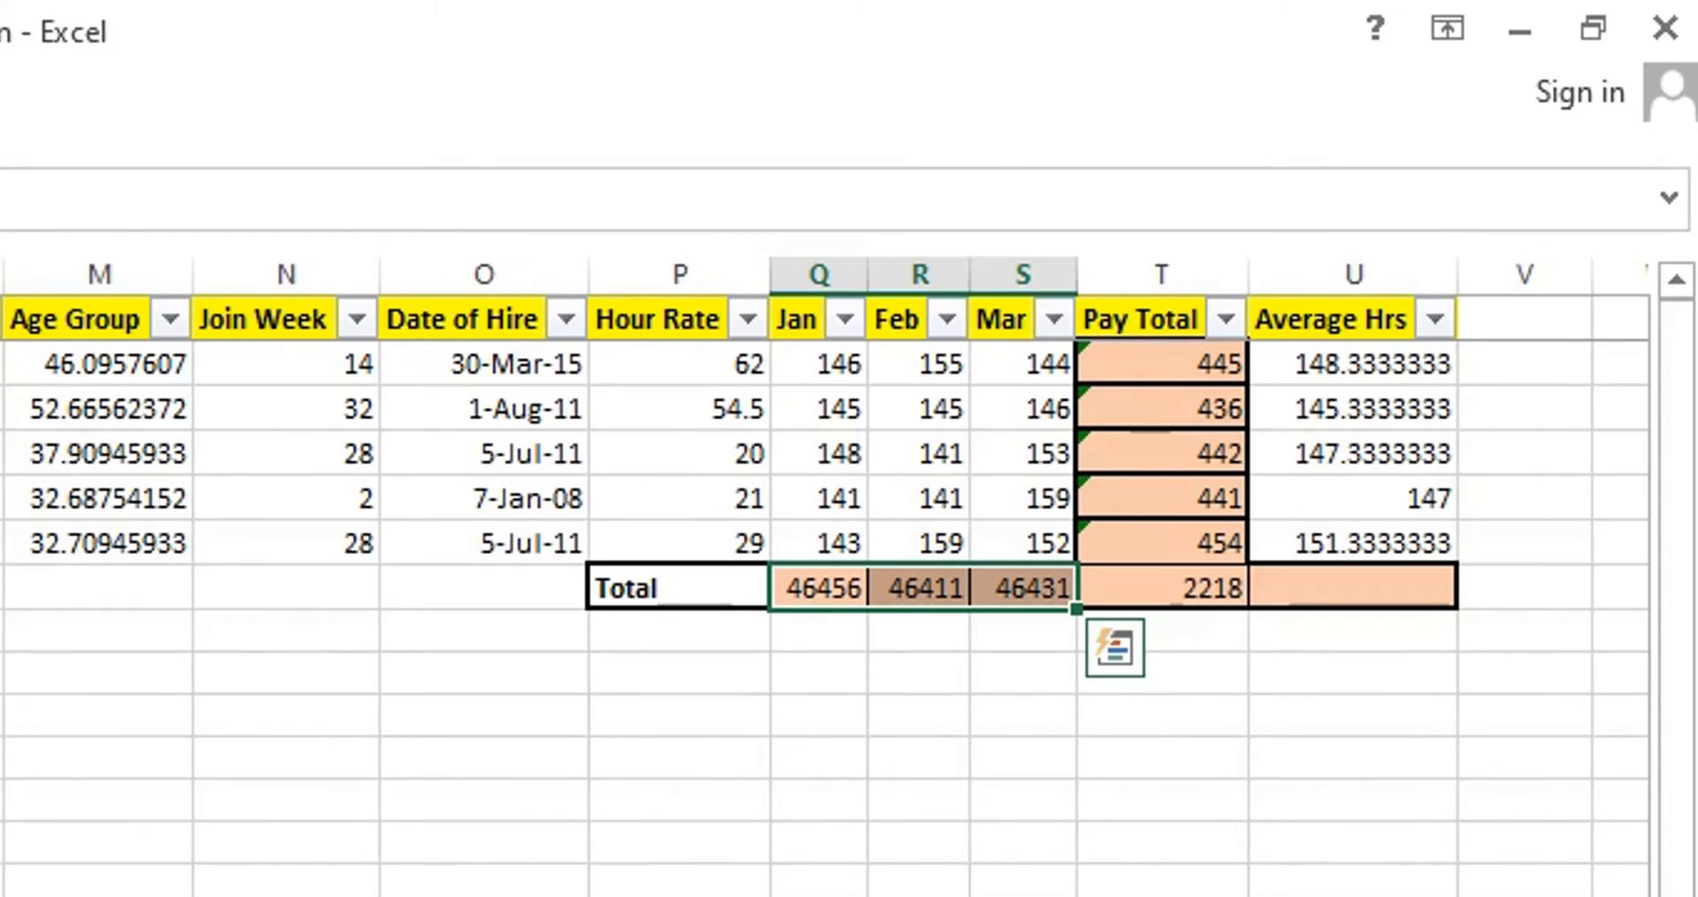
key("Right")
key("Right")
key("Right")
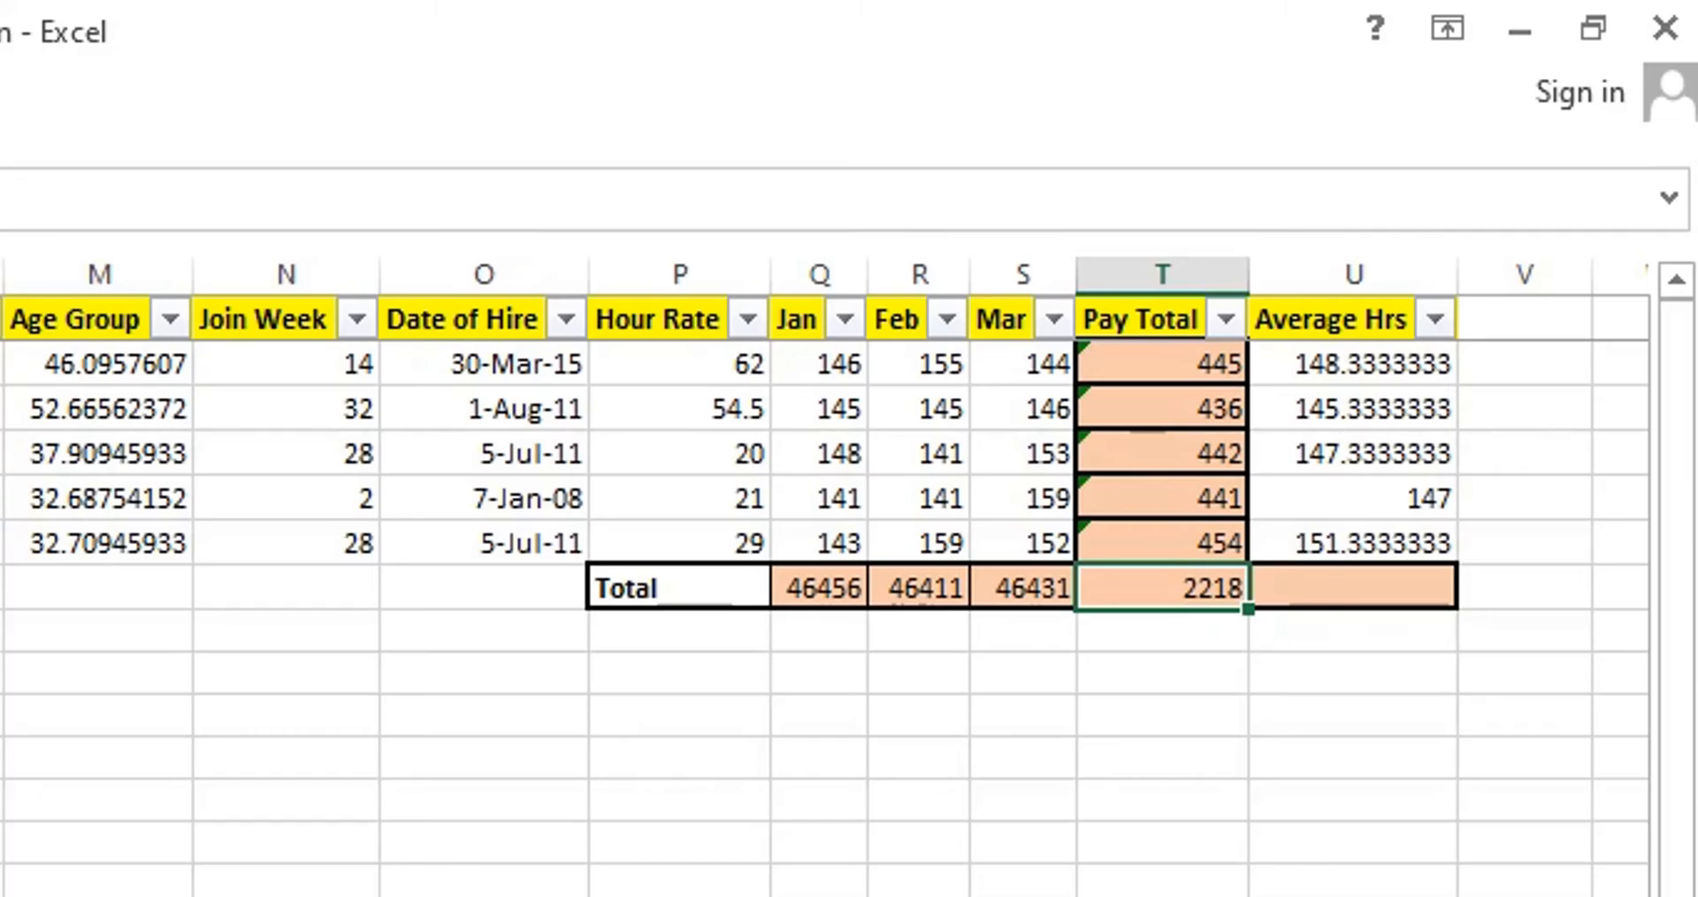
Add an AutoSum subtotal in the Average Hrs total cell, U312, over U2:U311, with its function number changed to 1 (AVERAGE).
left_click(1353, 588)
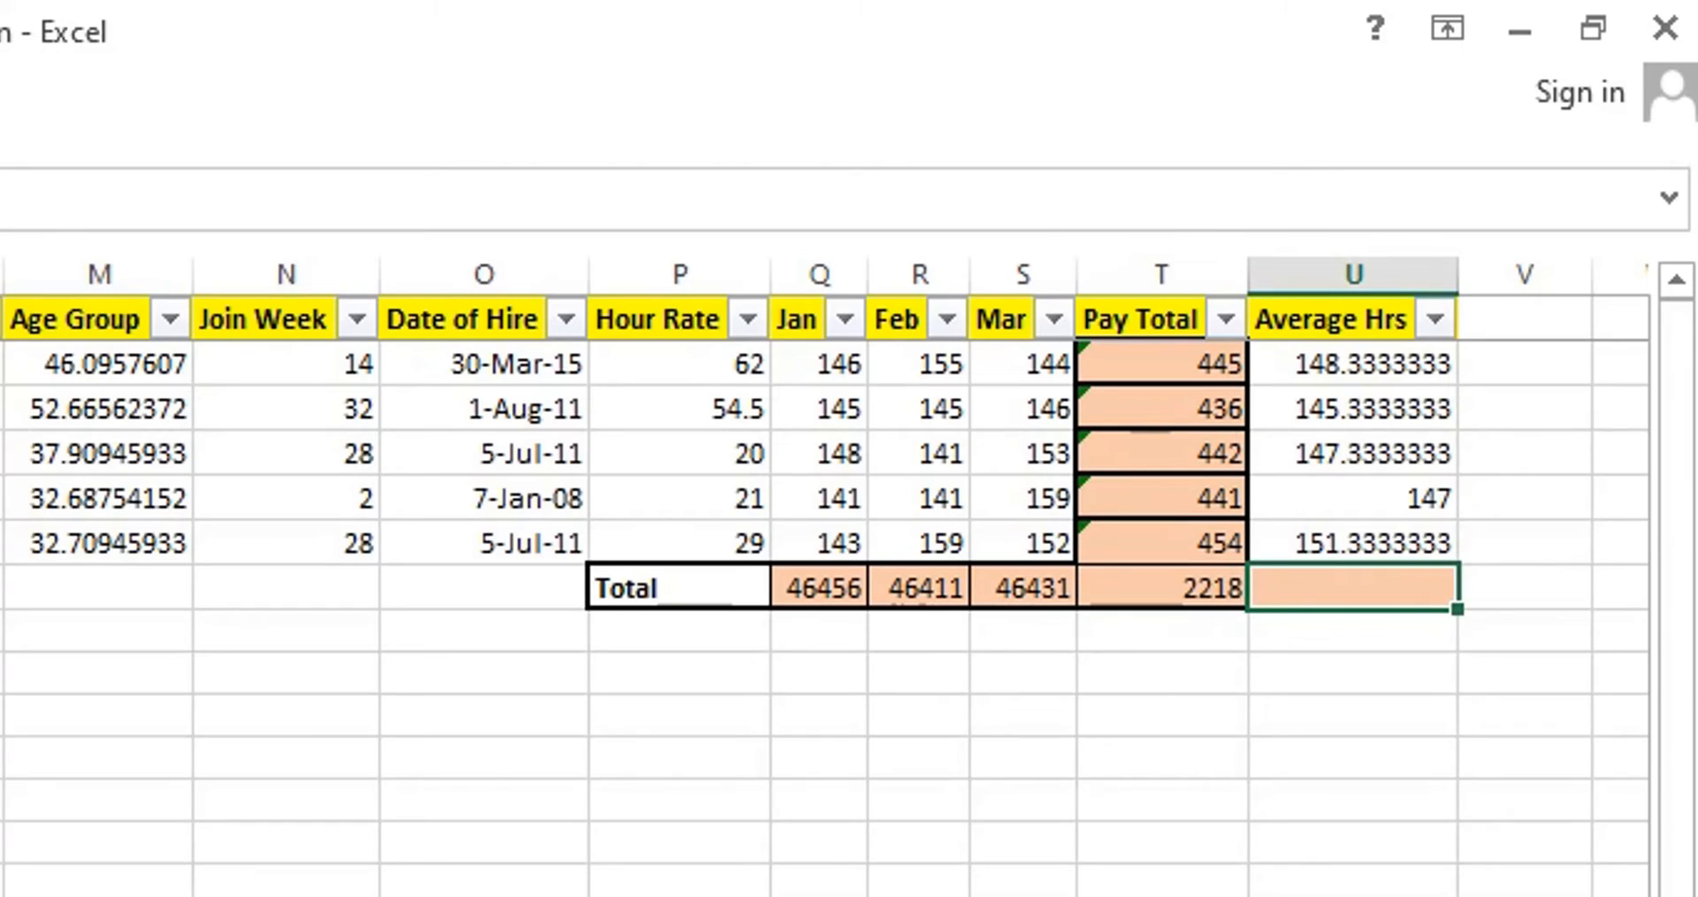
key("alt+equal")
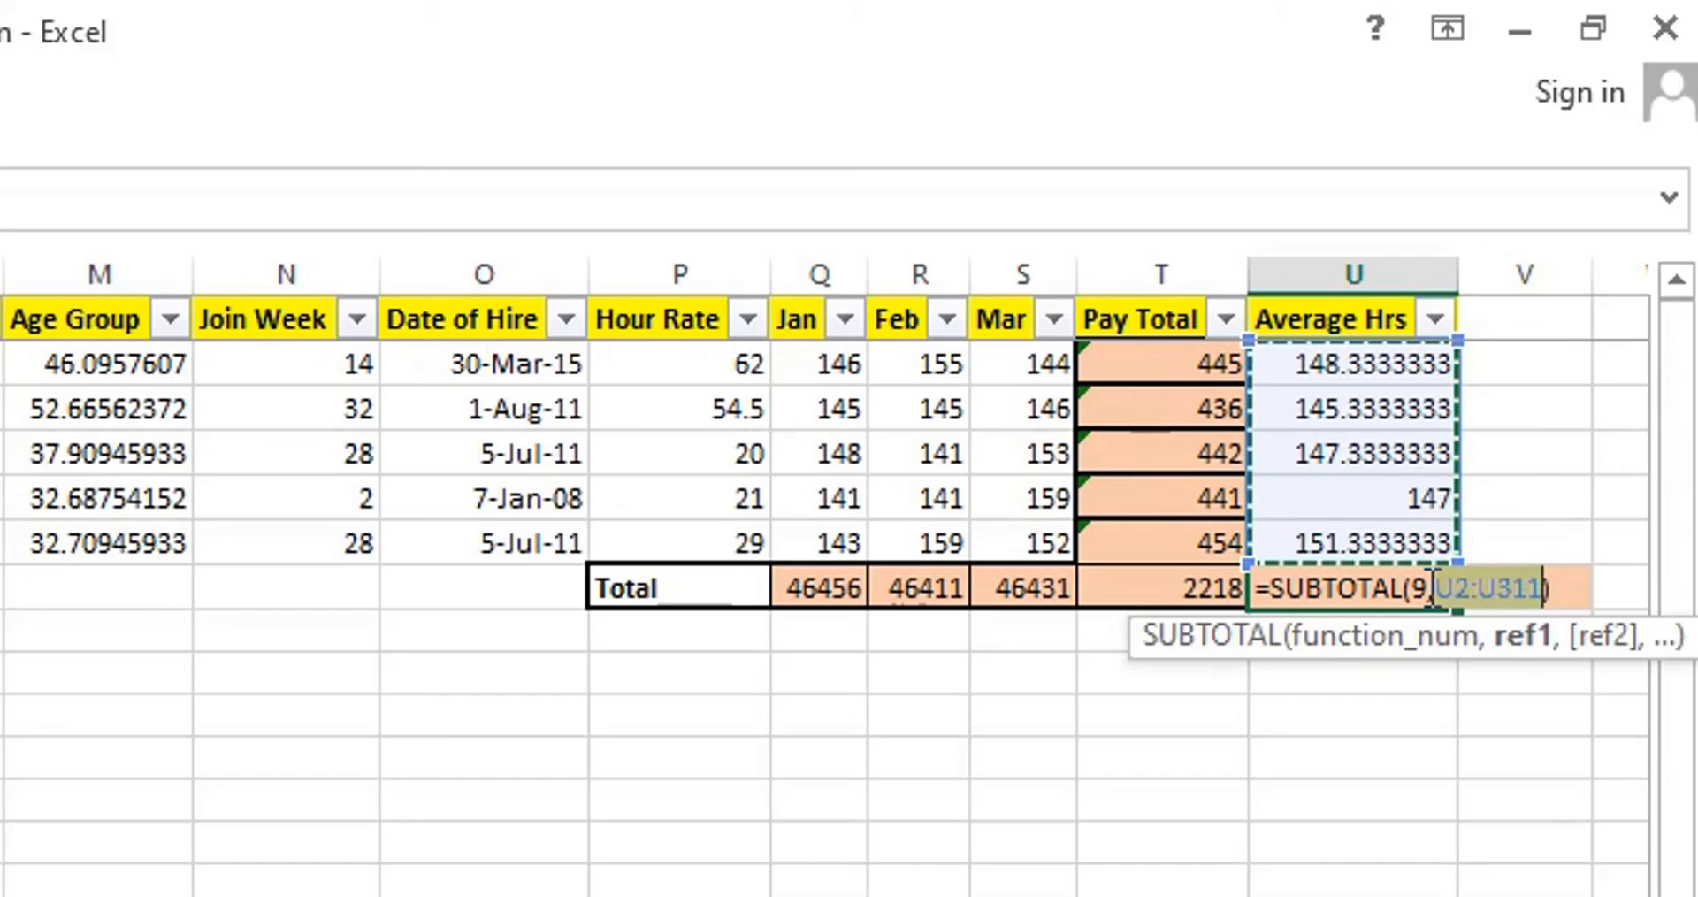
left_click(1432, 588)
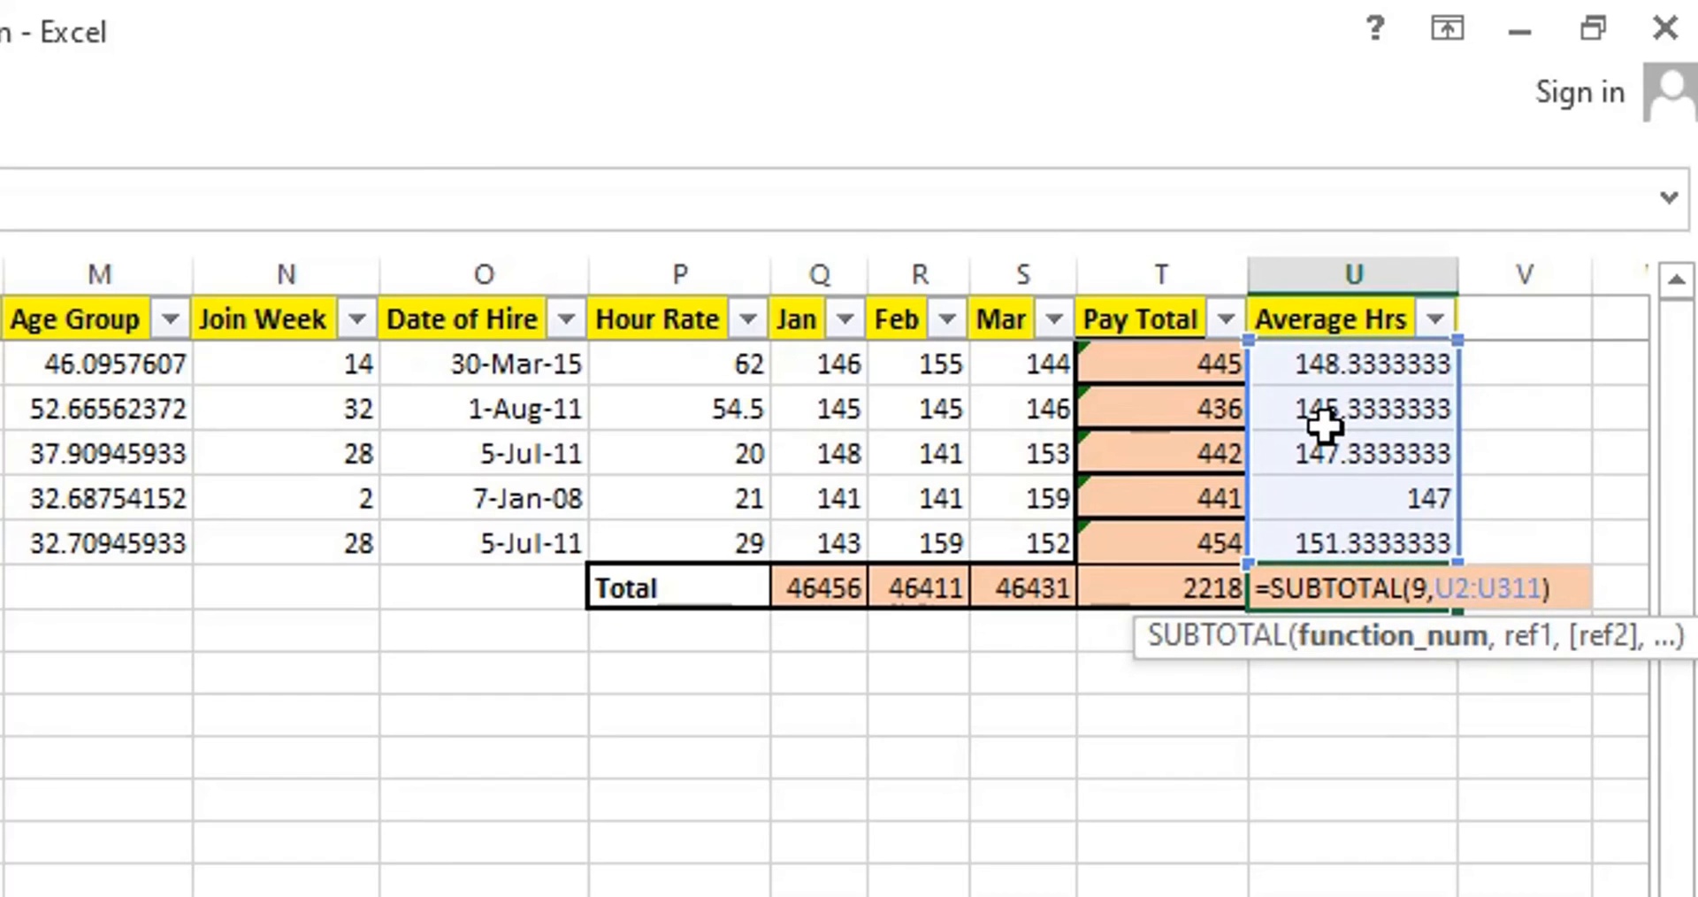
key("BackSpace")
type("1")
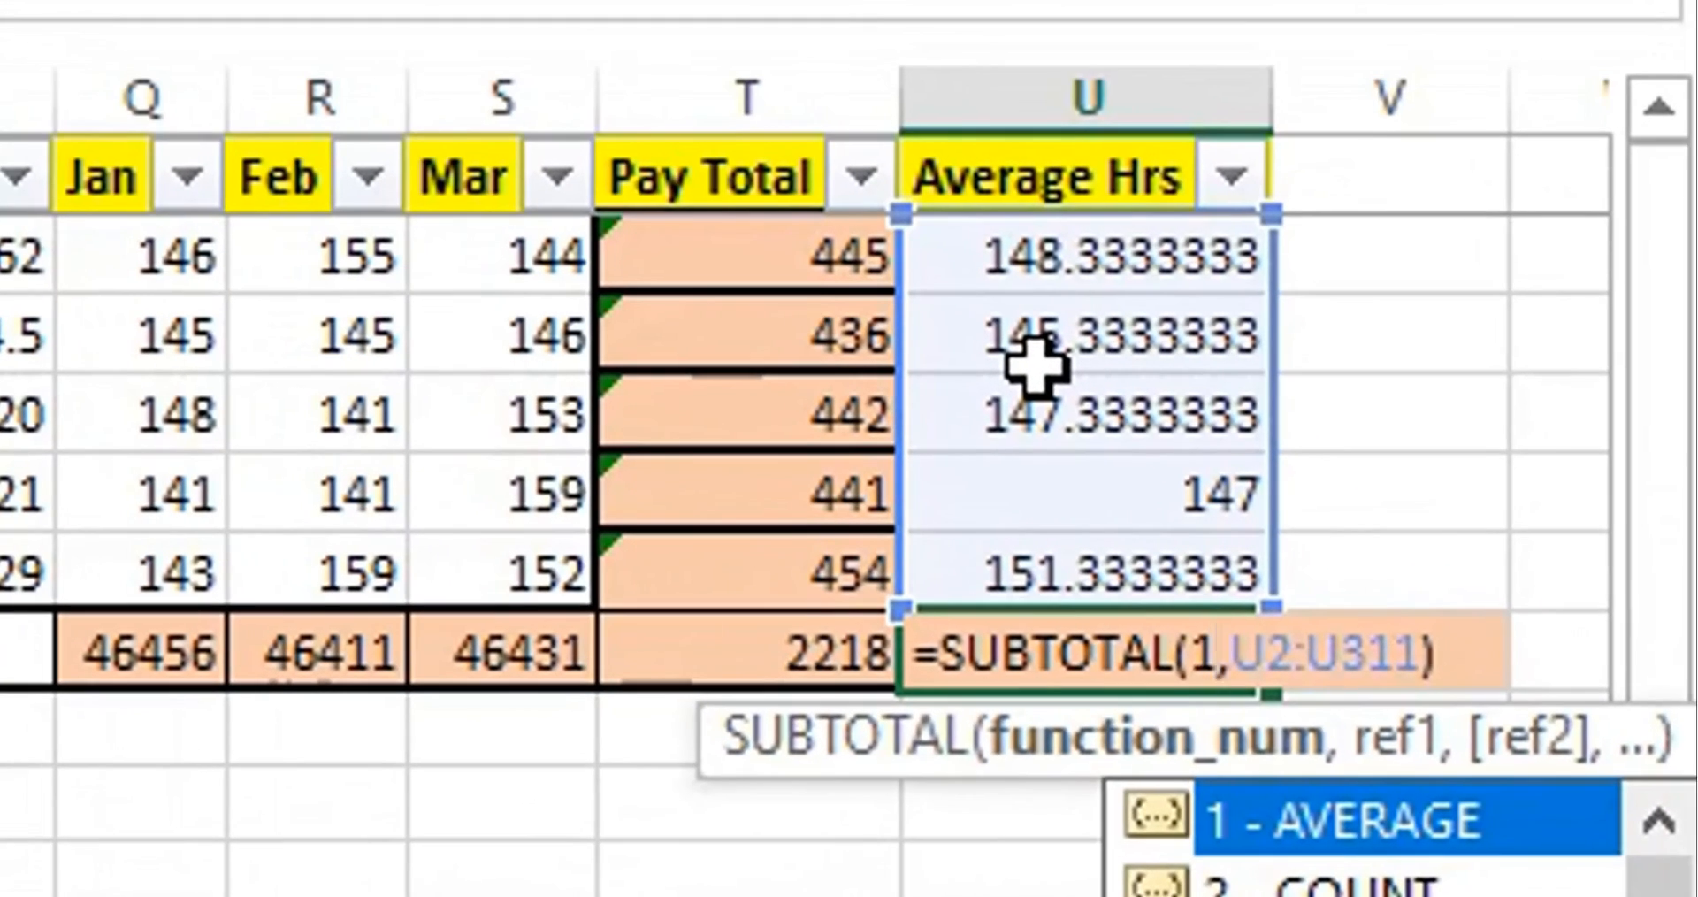
key("Return")
key("Up")
key("Right")
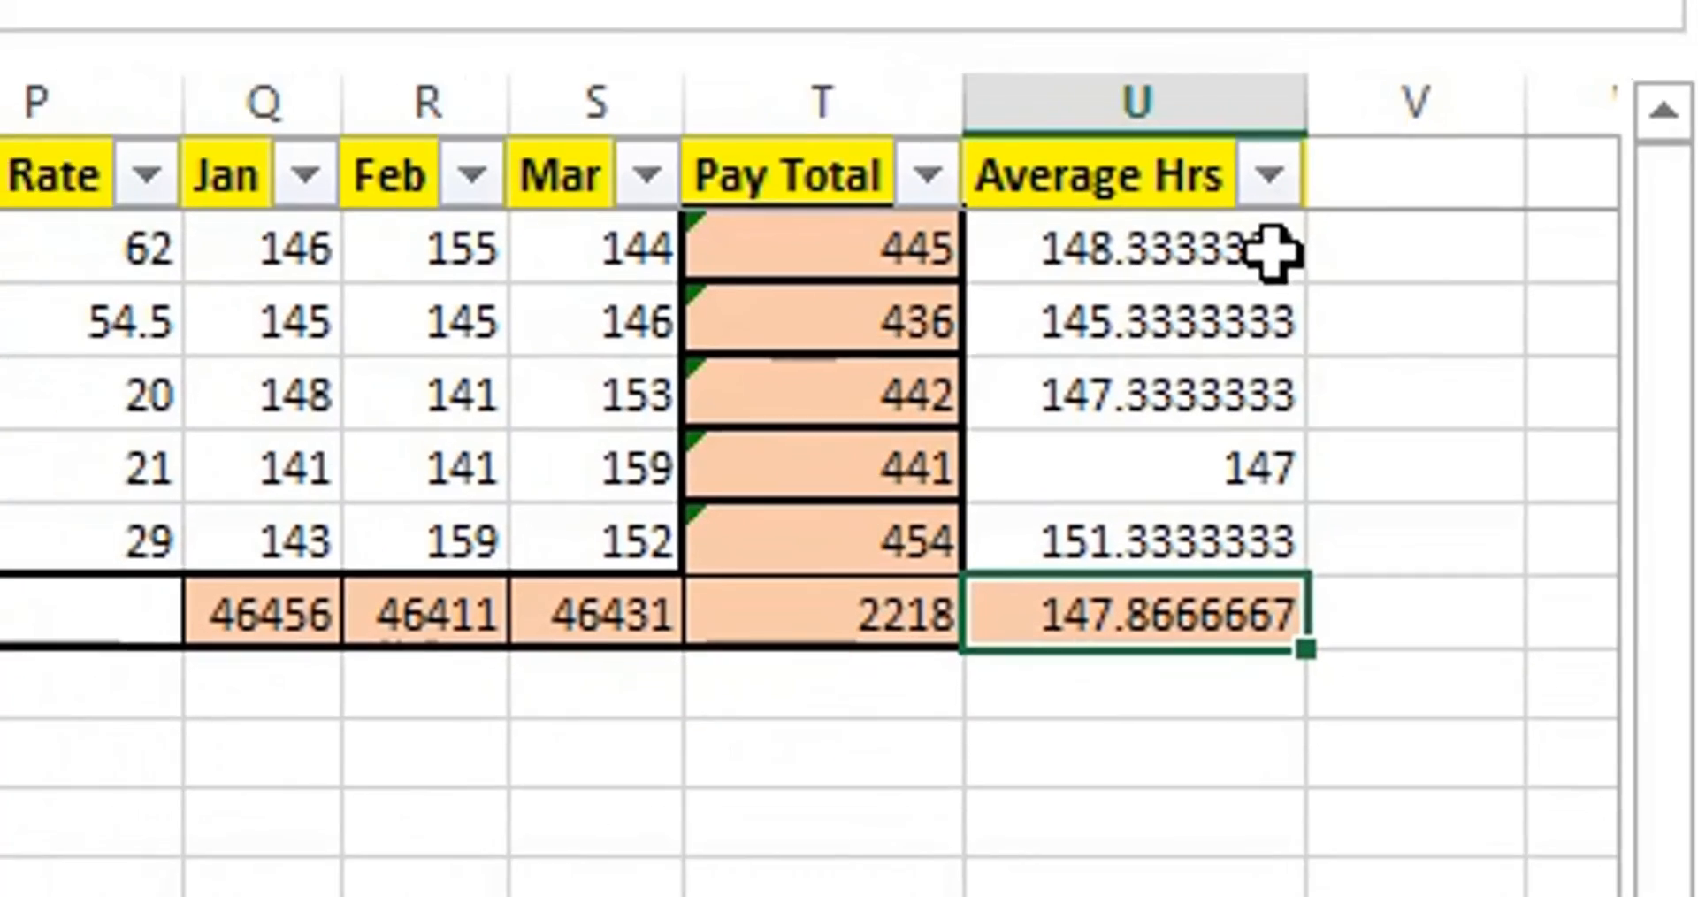
Select the filtered Average Hrs values, U45:U205, to check their average against the subtotal in U312.
left_click_drag(1234, 257, 1241, 509)
left_click_drag(1552, 281, 1548, 301)
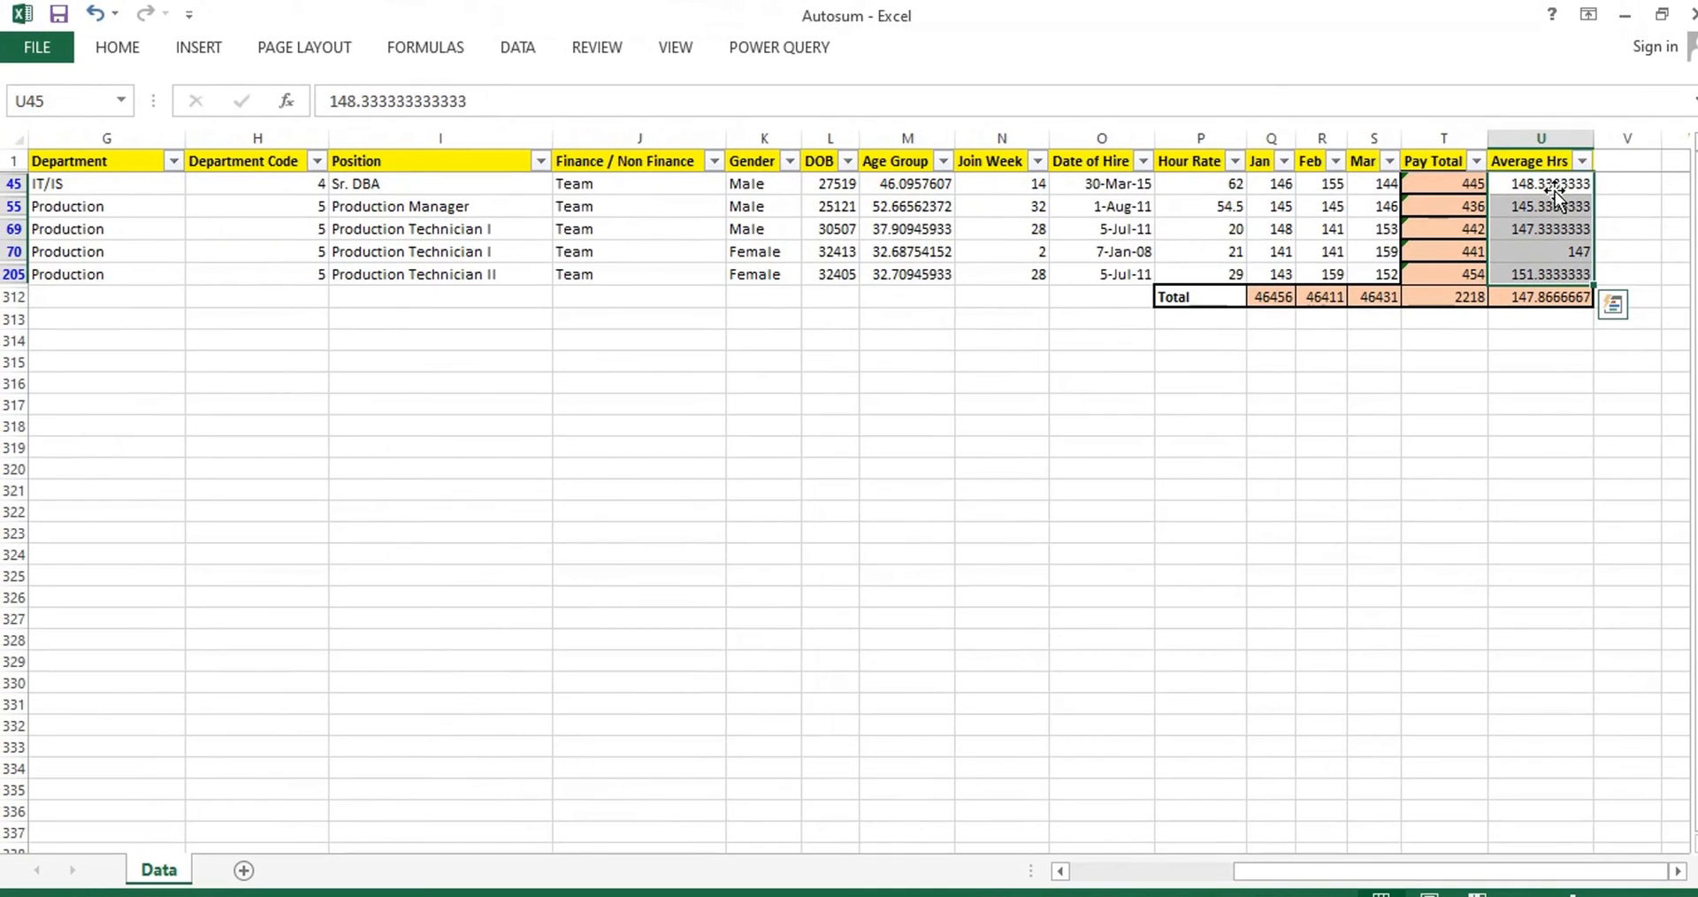